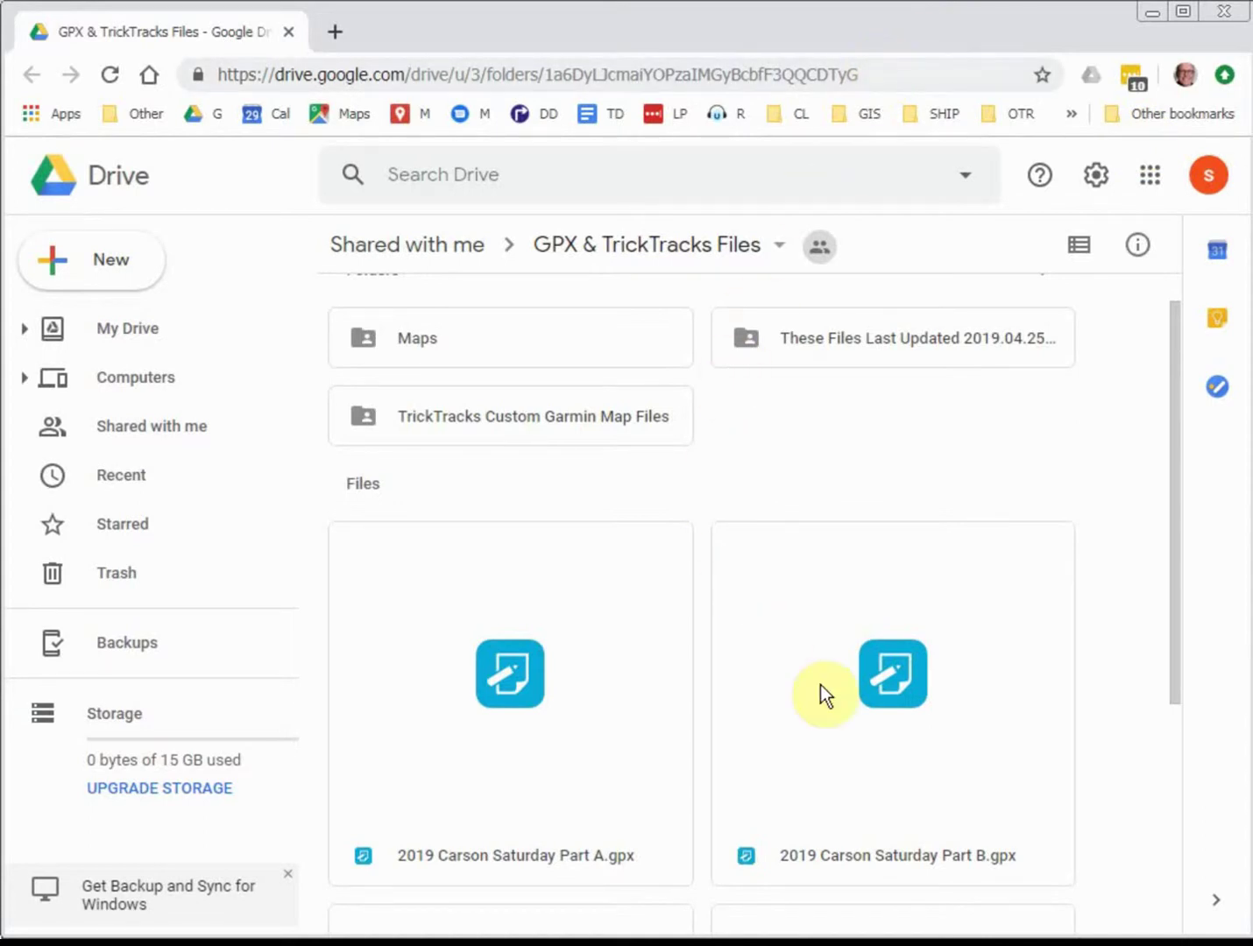
Step: Scroll the GPX & TrickTracks Files folder and switch it to List view
{"action": "scroll", "coordinate": [820, 684], "scroll_direction": "down", "scroll_amount": 4}
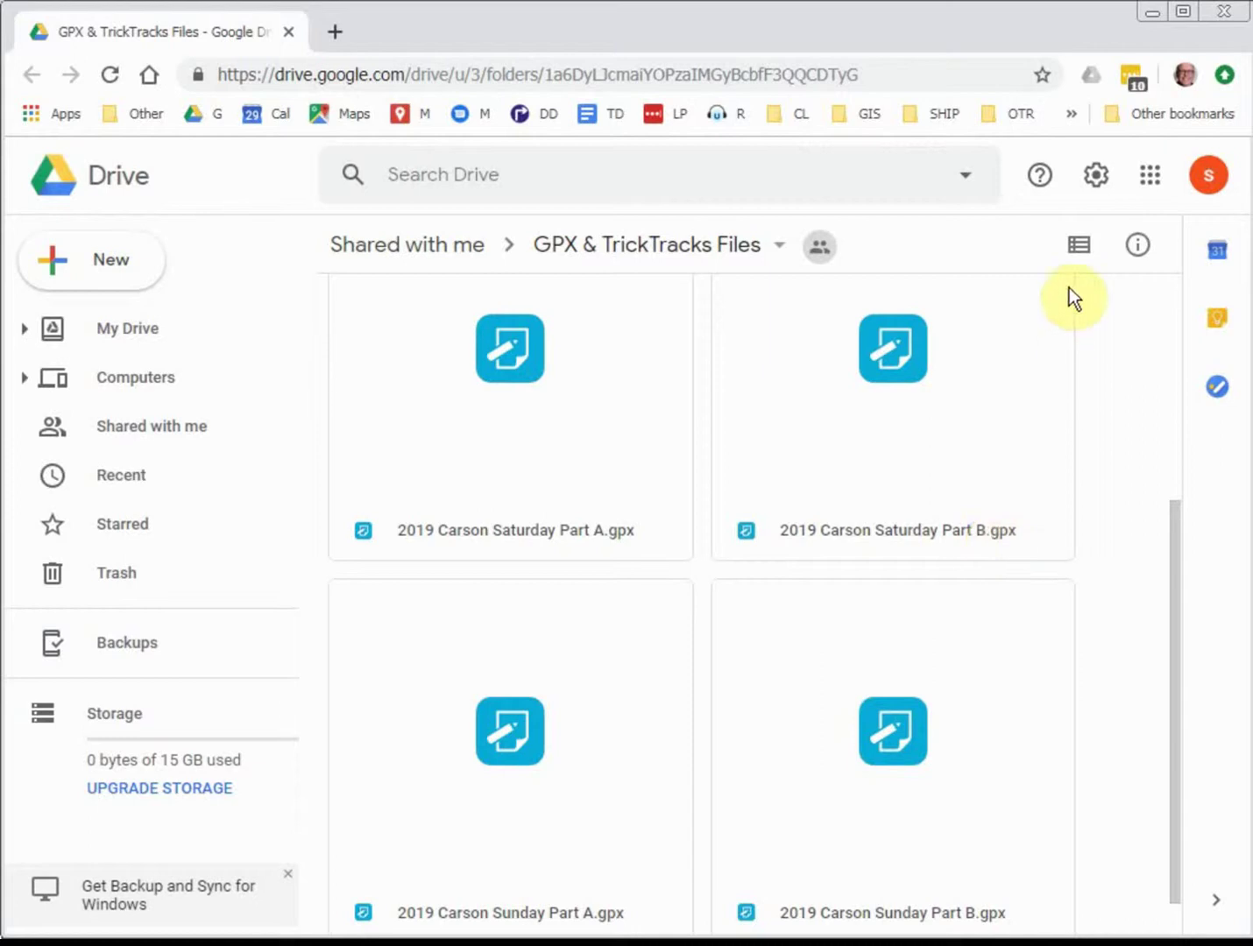
{"action": "left_click", "coordinate": [1077, 254]}
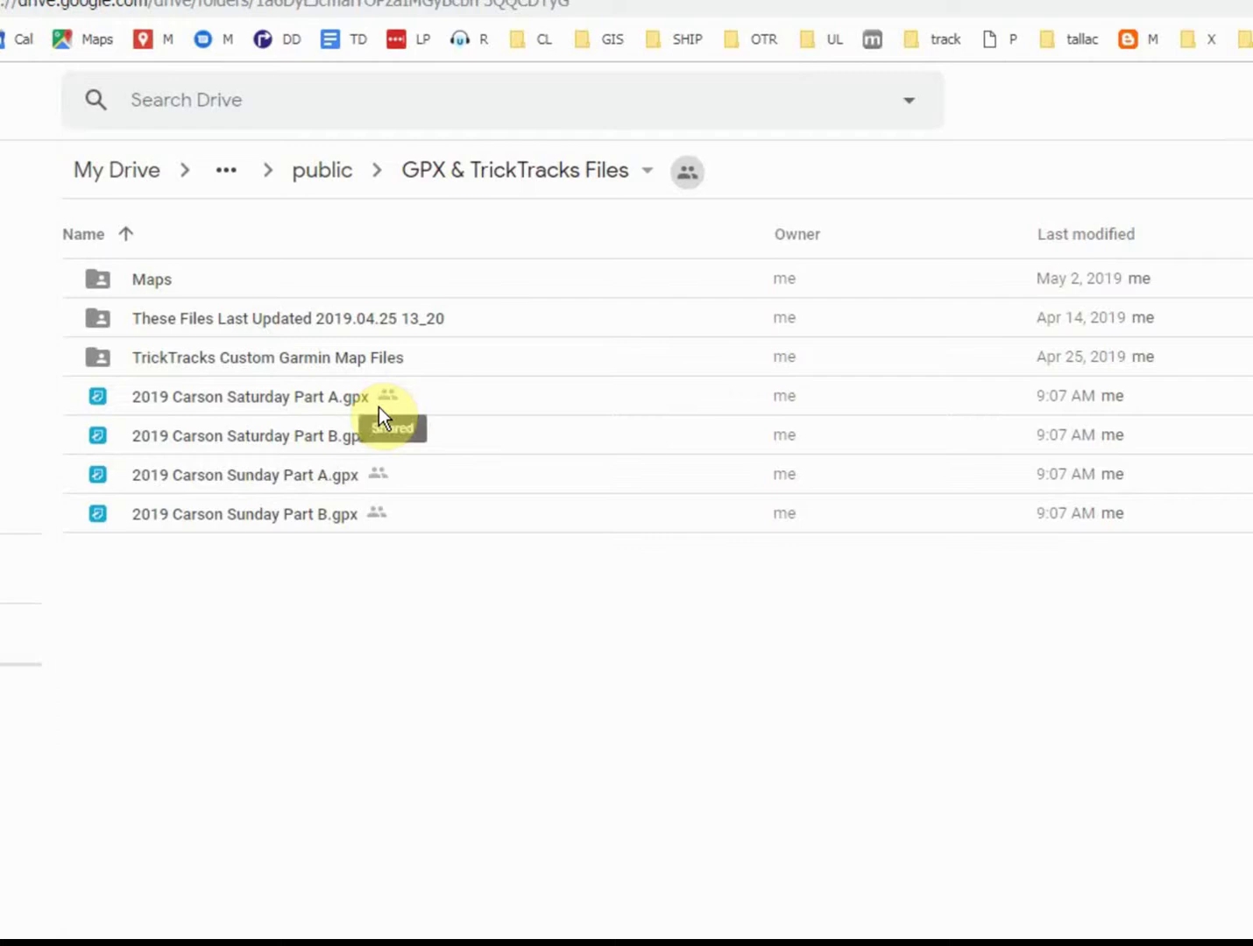
Step: Download each 2019 Carson GPX file: Saturday Part A, Saturday Part B, Sunday Part A, Sunday Part B
{"action": "right_click", "coordinate": [226, 396]}
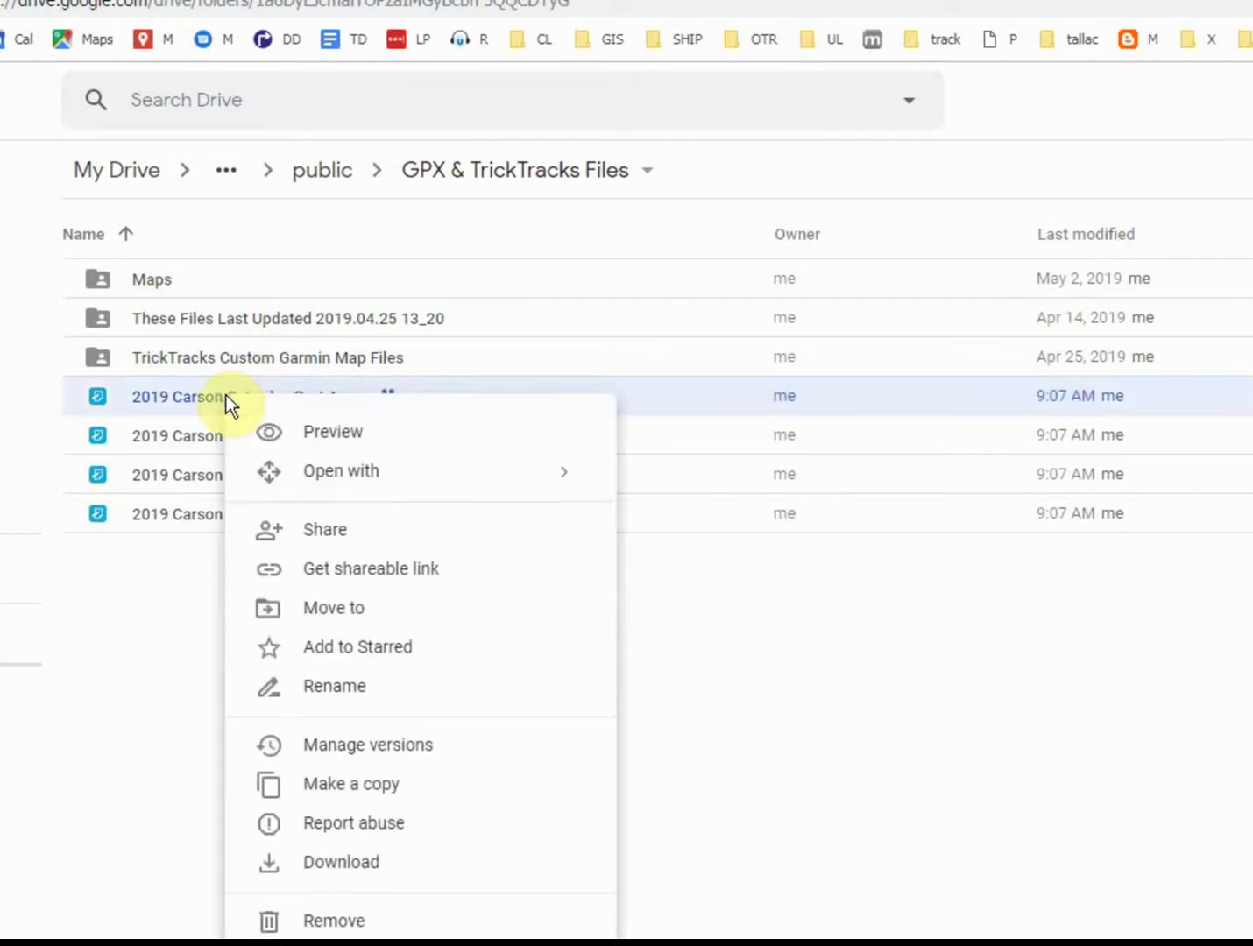
{"action": "left_click", "coordinate": [348, 864]}
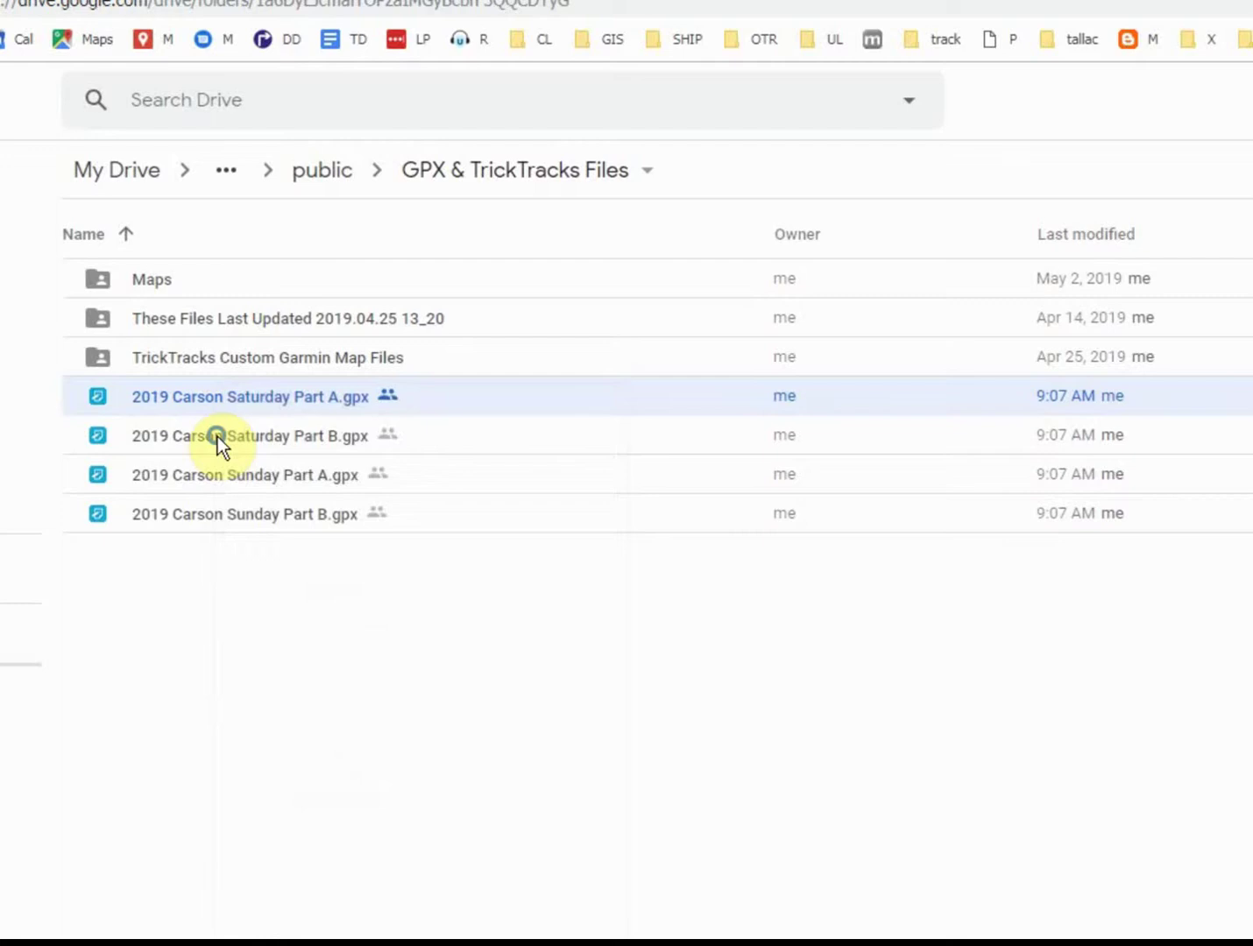
{"action": "right_click", "coordinate": [219, 436]}
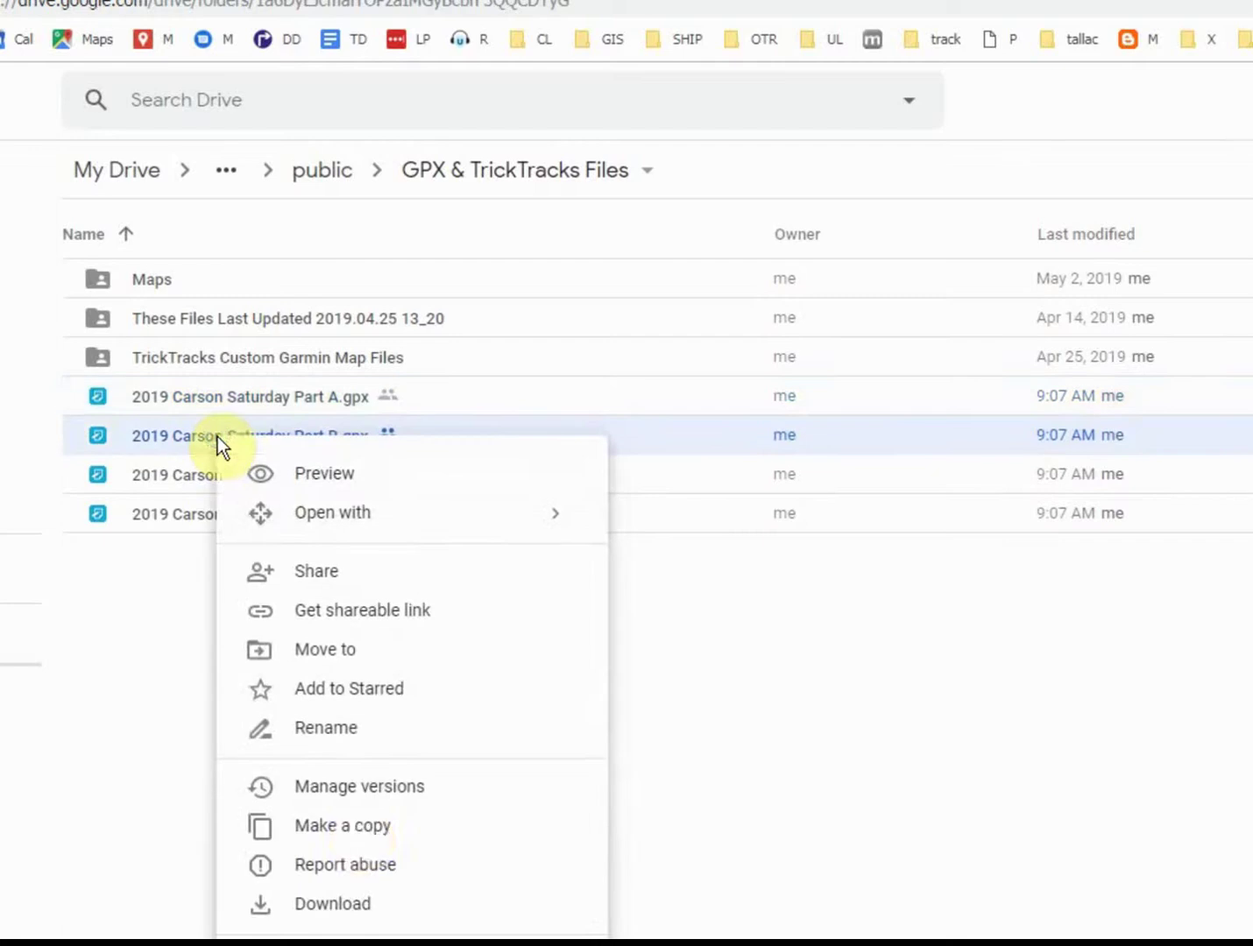
{"action": "left_click", "coordinate": [350, 904]}
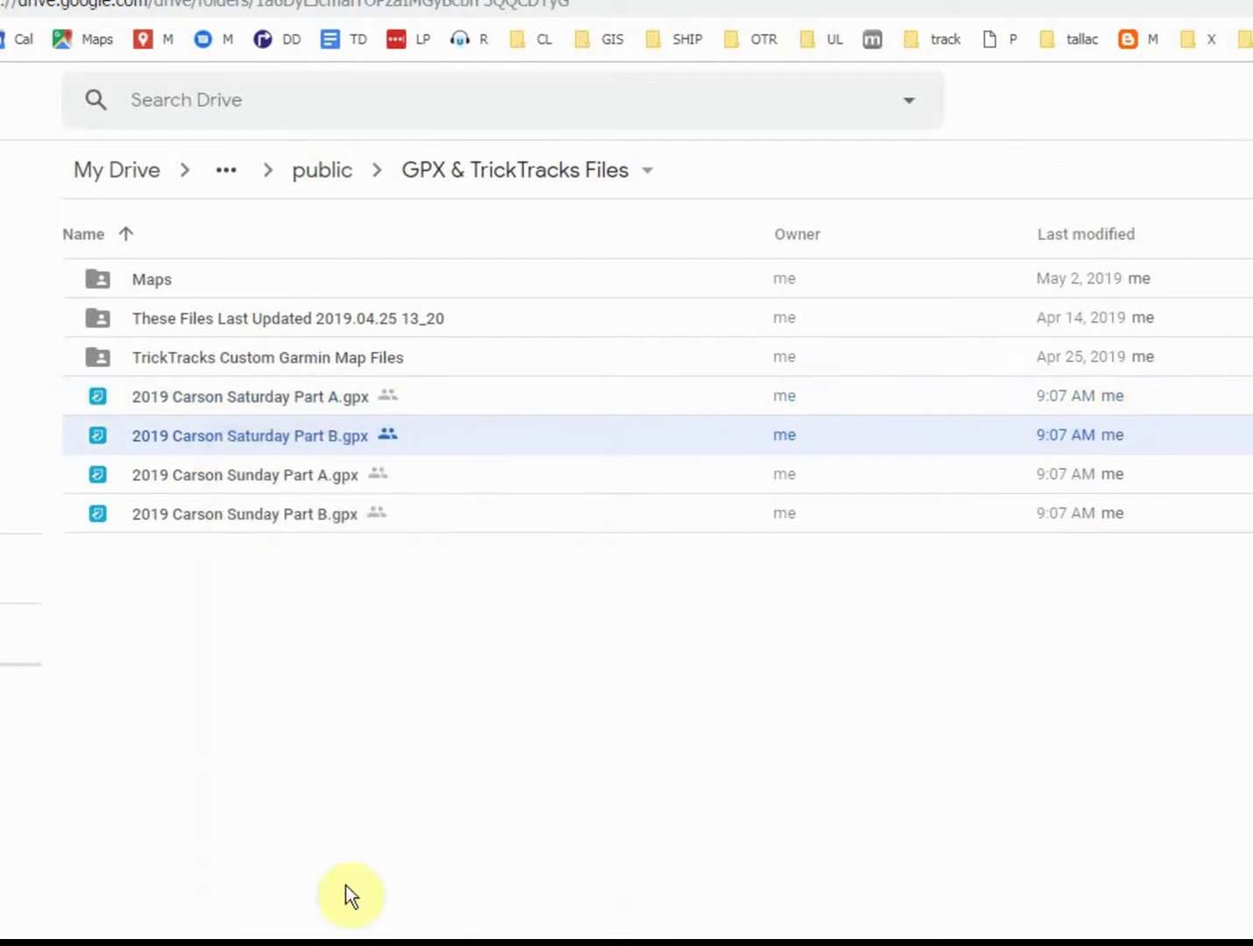
{"action": "right_click", "coordinate": [214, 472]}
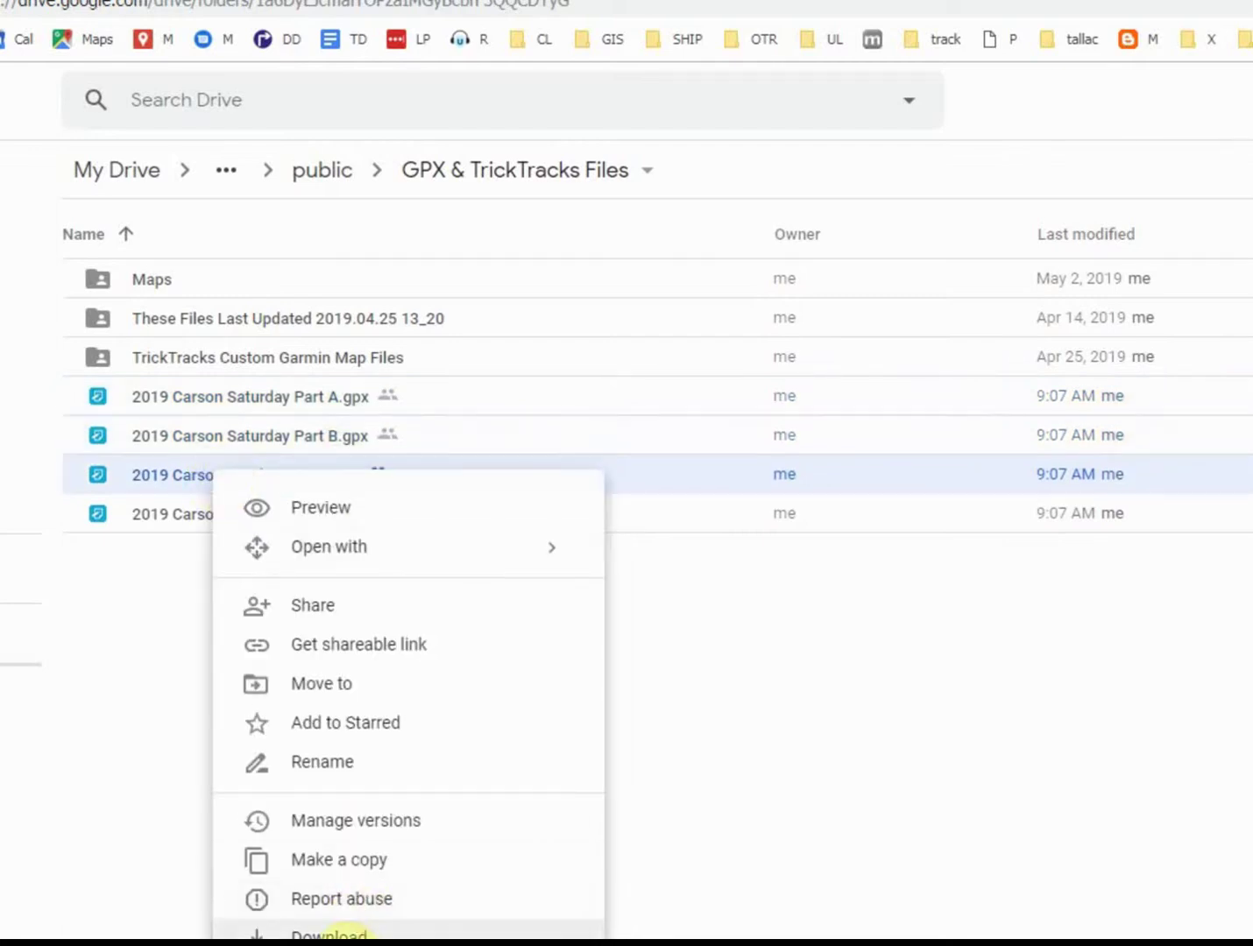
{"action": "left_click", "coordinate": [331, 933]}
{"action": "right_click", "coordinate": [228, 518]}
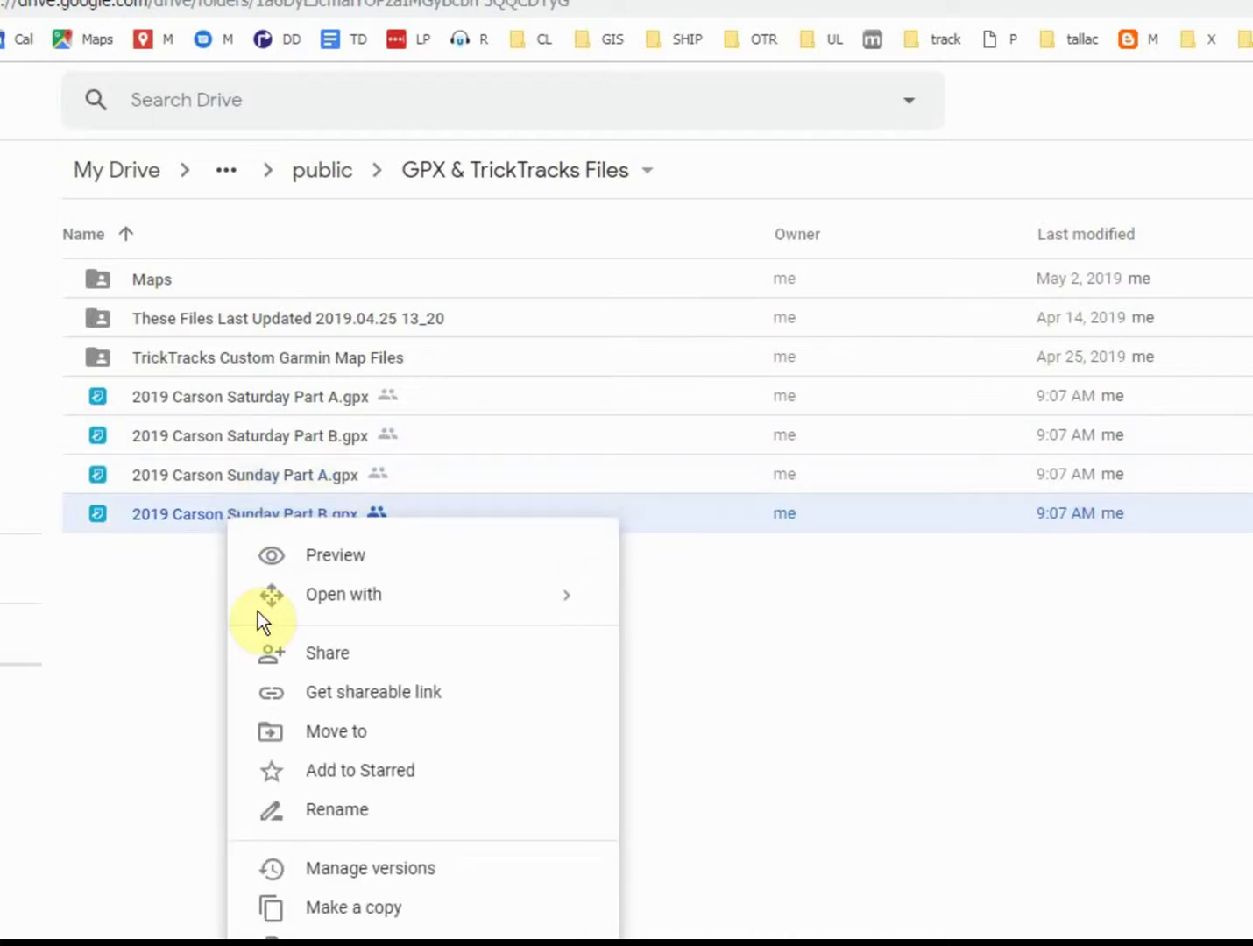
{"action": "left_click", "coordinate": [331, 934]}
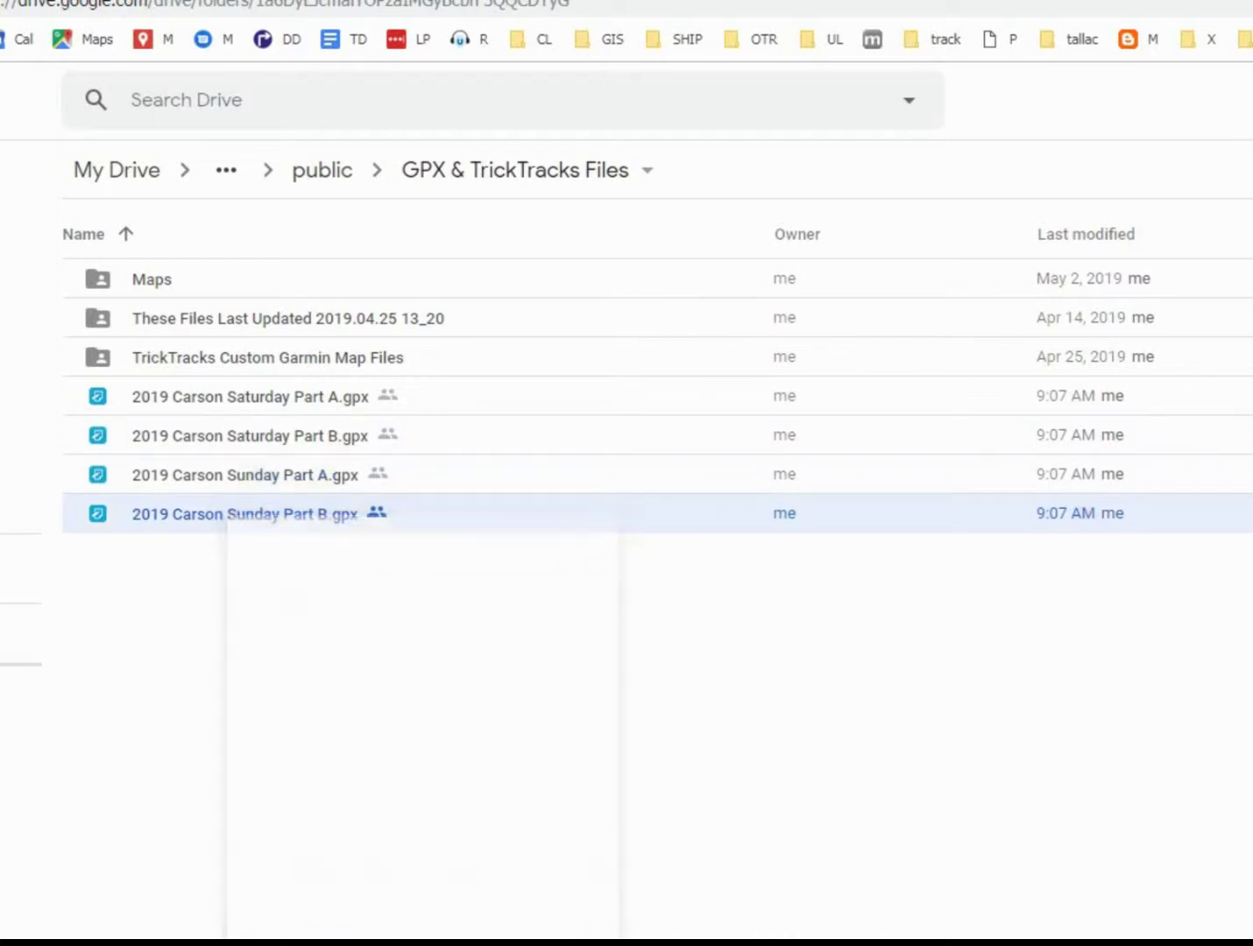
Step: Select all four 2019 Carson GPX files and download them together
{"action": "left_click", "coordinate": [240, 397], "text": "shift"}
{"action": "right_click", "coordinate": [240, 397]}
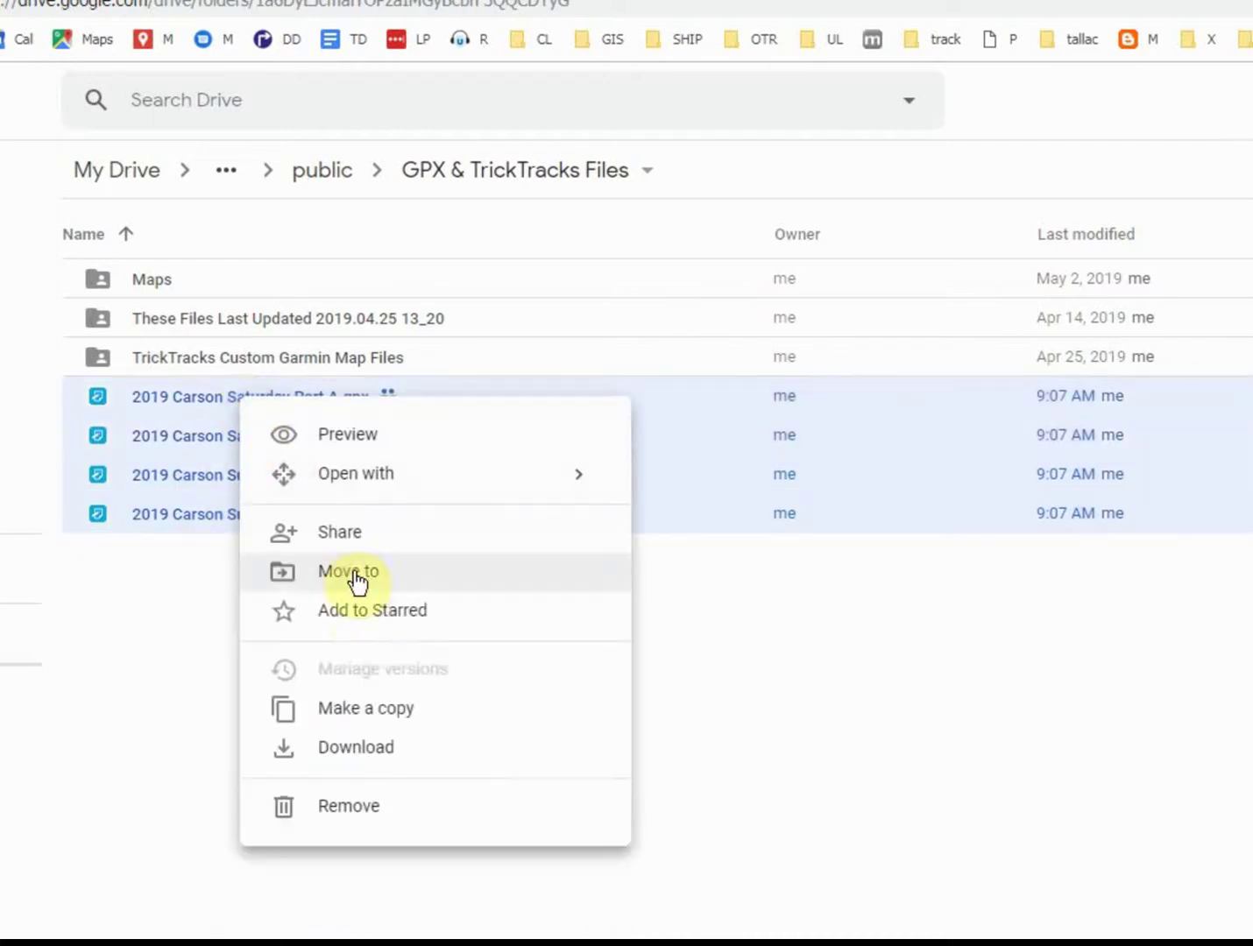
{"action": "left_click", "coordinate": [366, 748]}
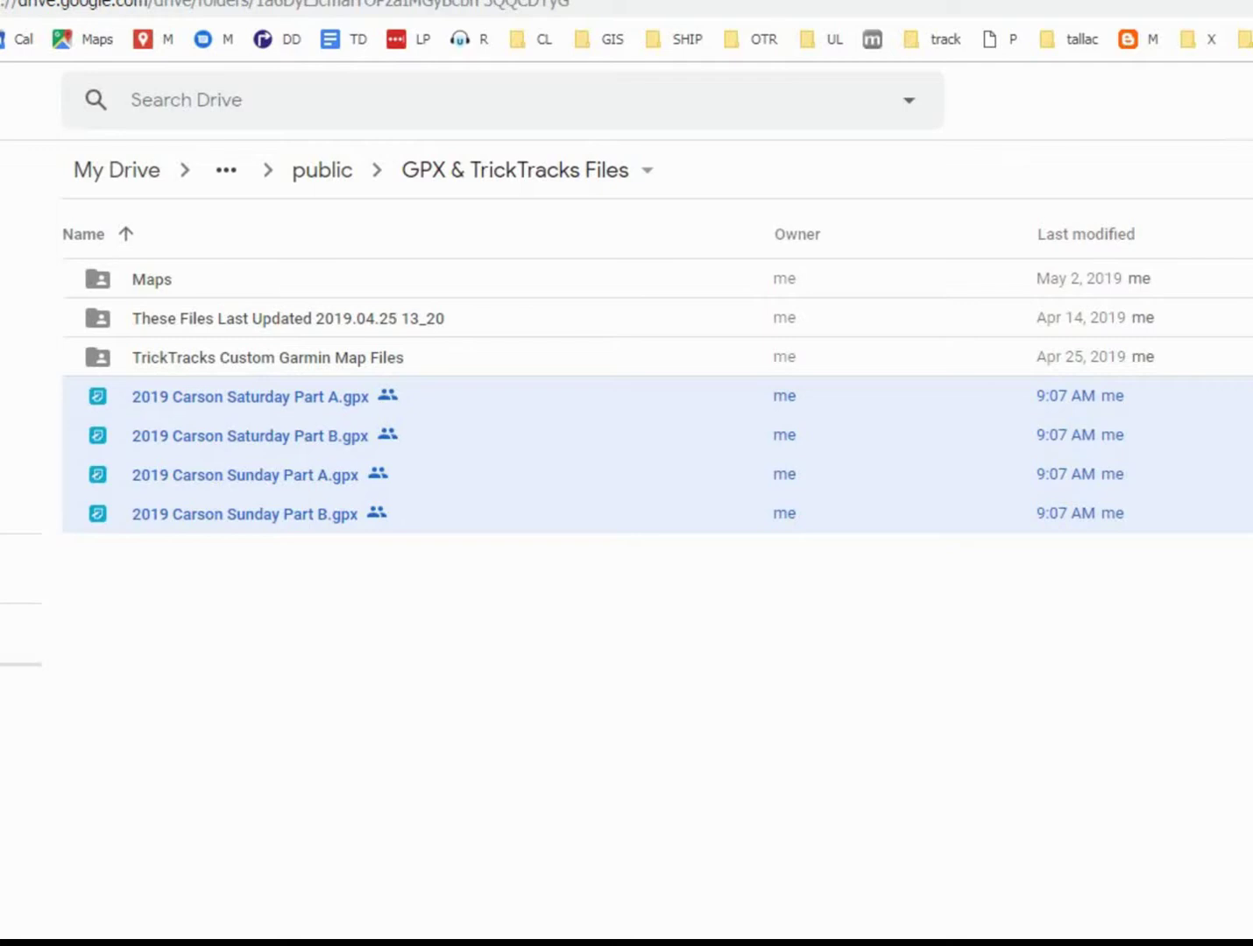
Step: Open a second Explorer window, then delete the duplicate Saturday Part A (1) file and the zip from D:\Downloads
{"action": "key", "text": "alt+Tab"}
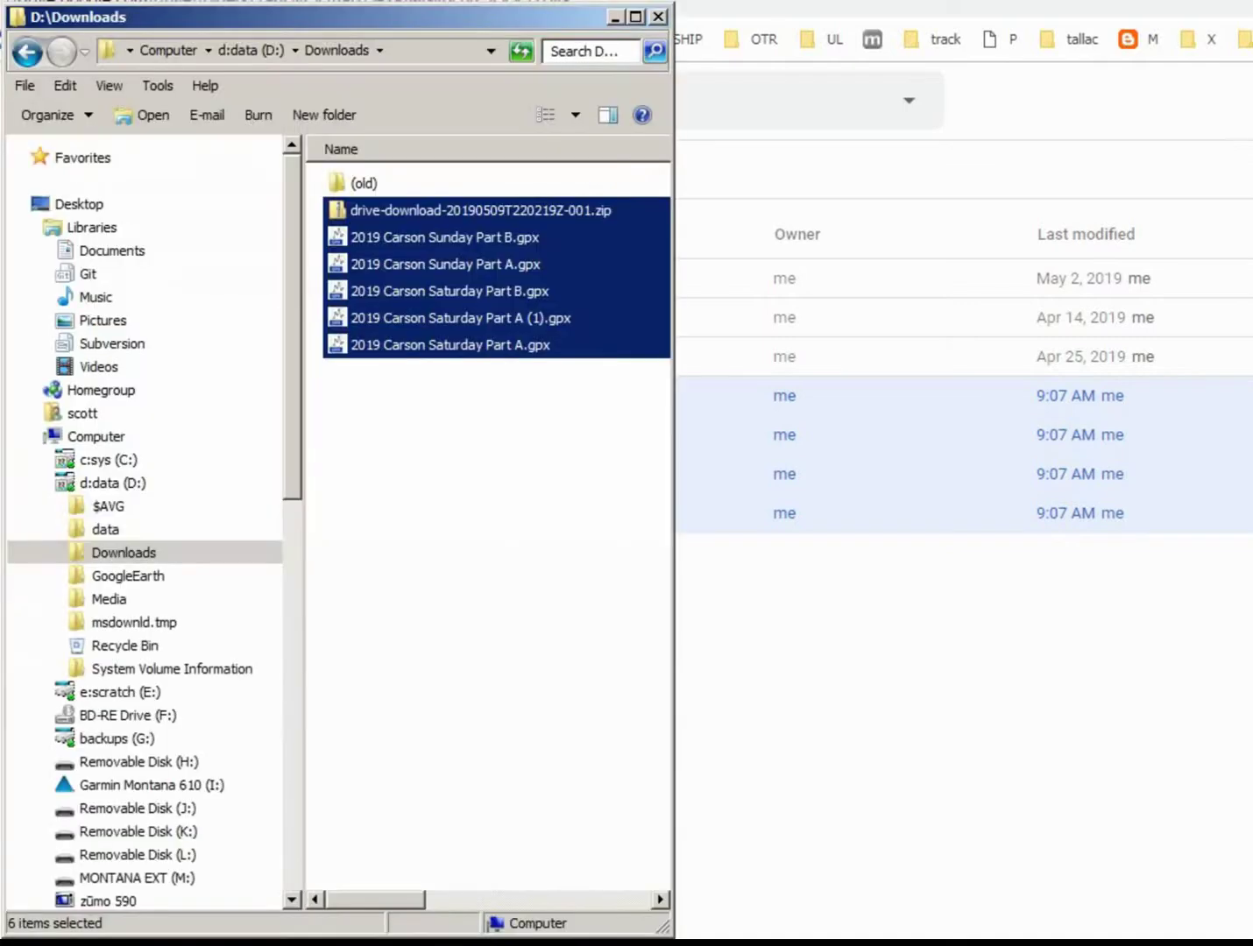
{"action": "key", "text": "super+e"}
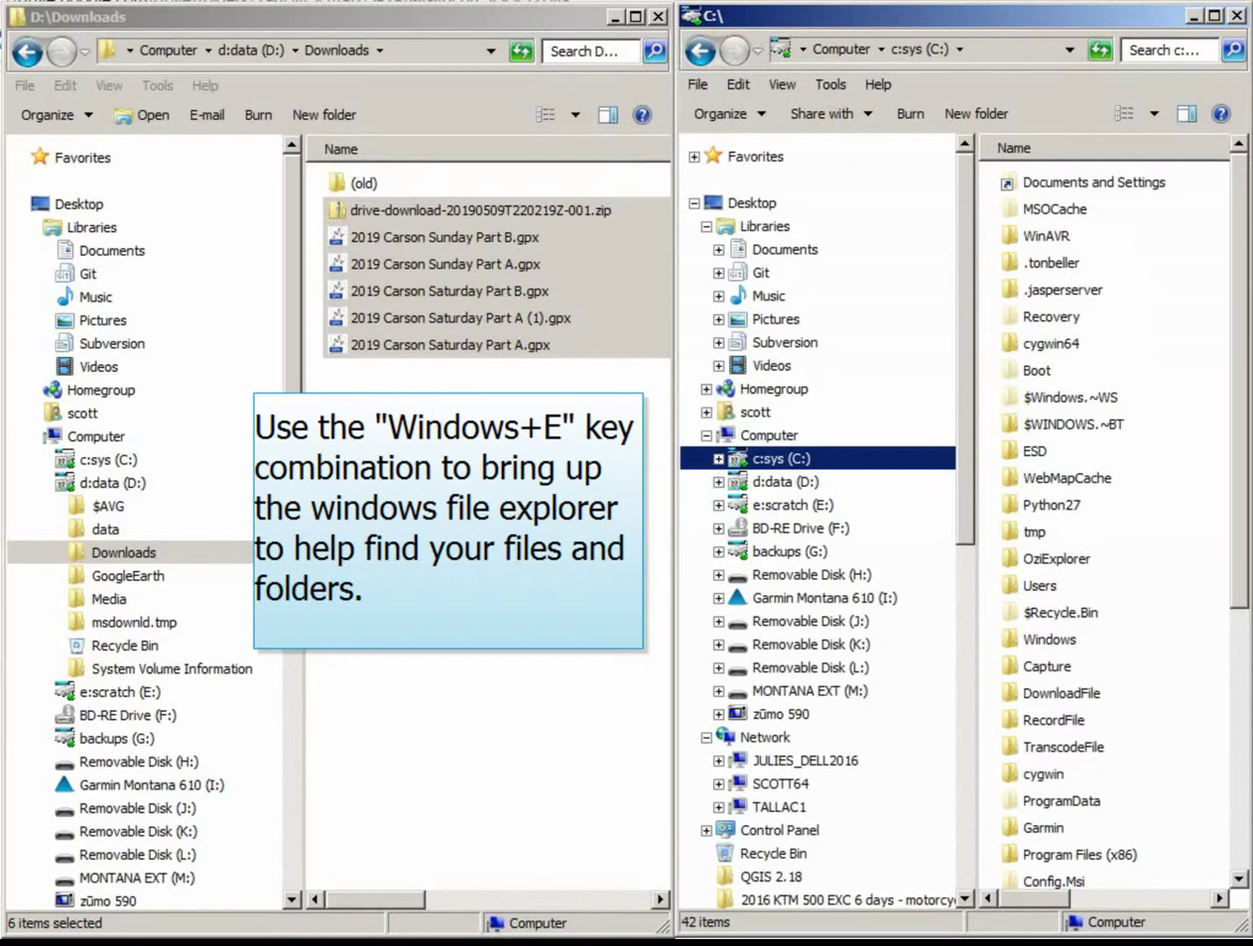
{"action": "left_click", "coordinate": [623, 736]}
{"action": "left_click", "coordinate": [449, 325]}
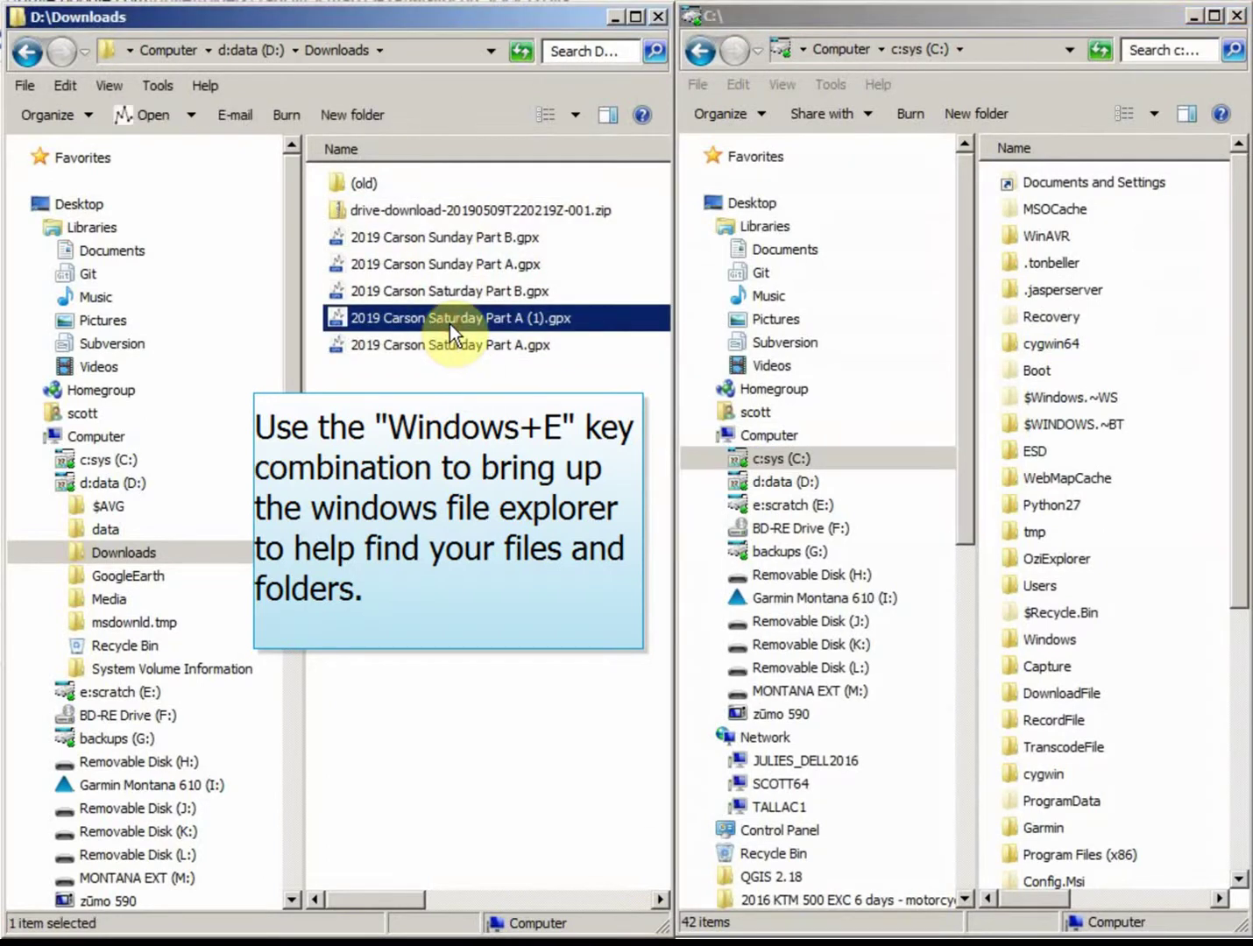
{"action": "key", "text": "Delete"}
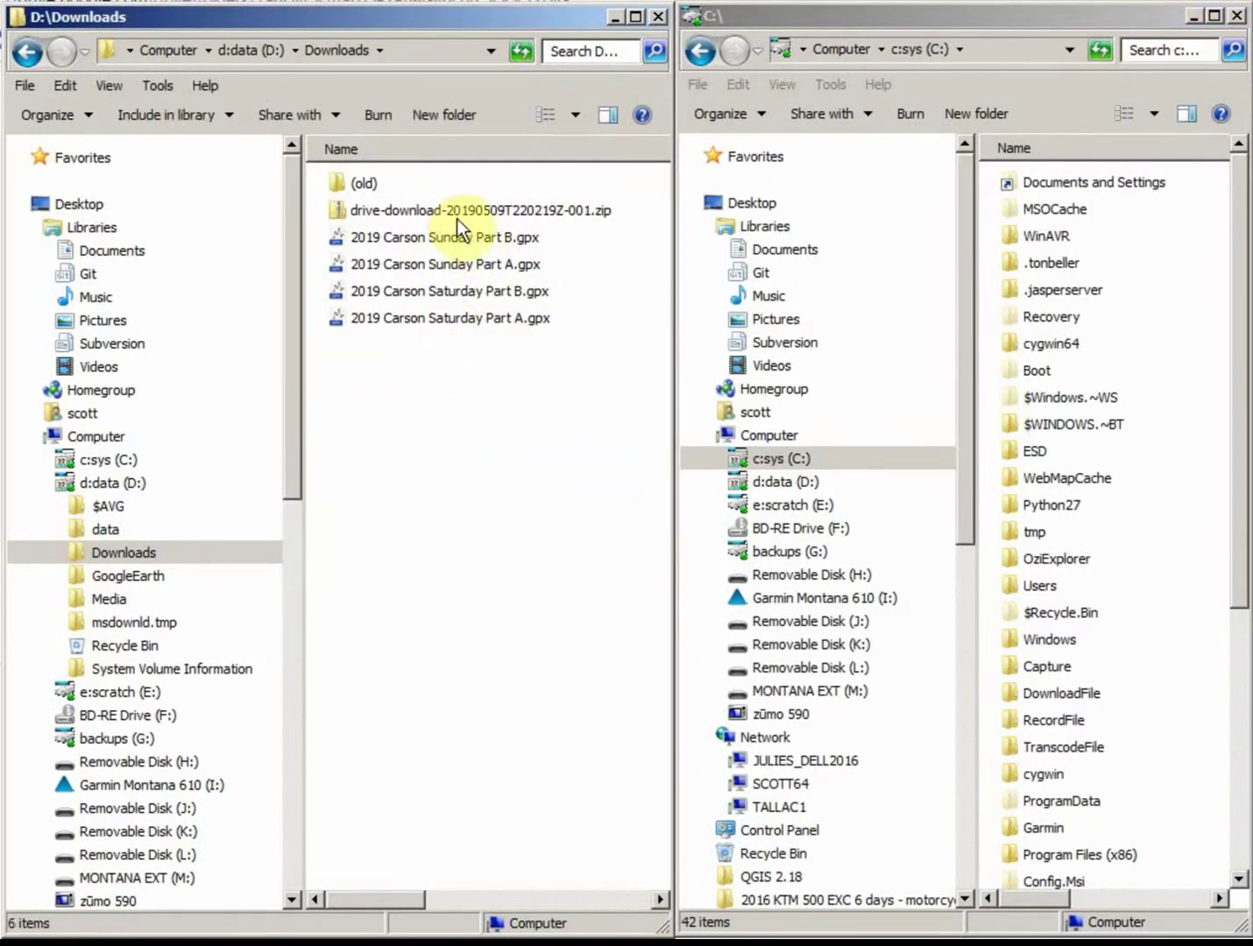
{"action": "left_click", "coordinate": [451, 210]}
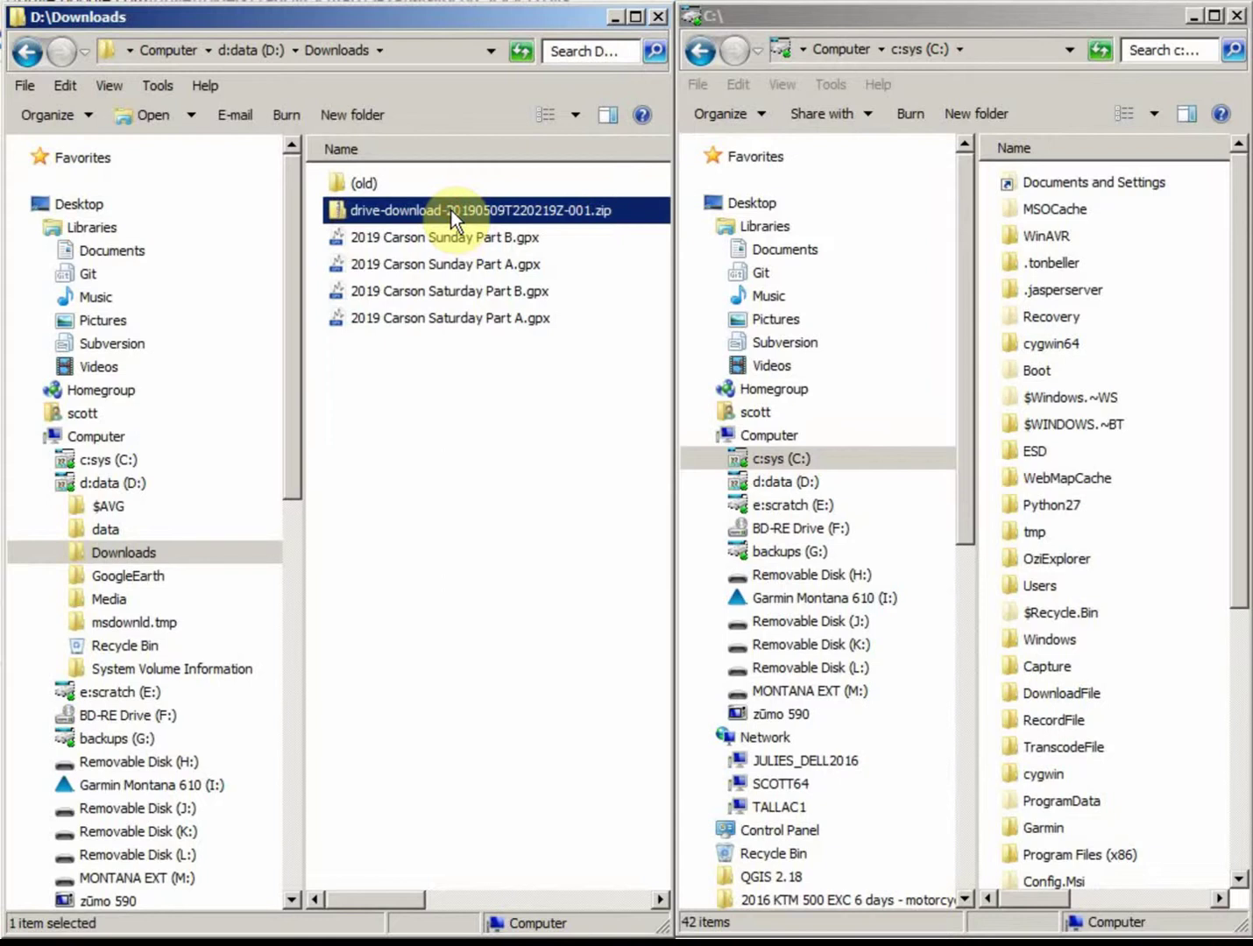
{"action": "key", "text": "Delete"}
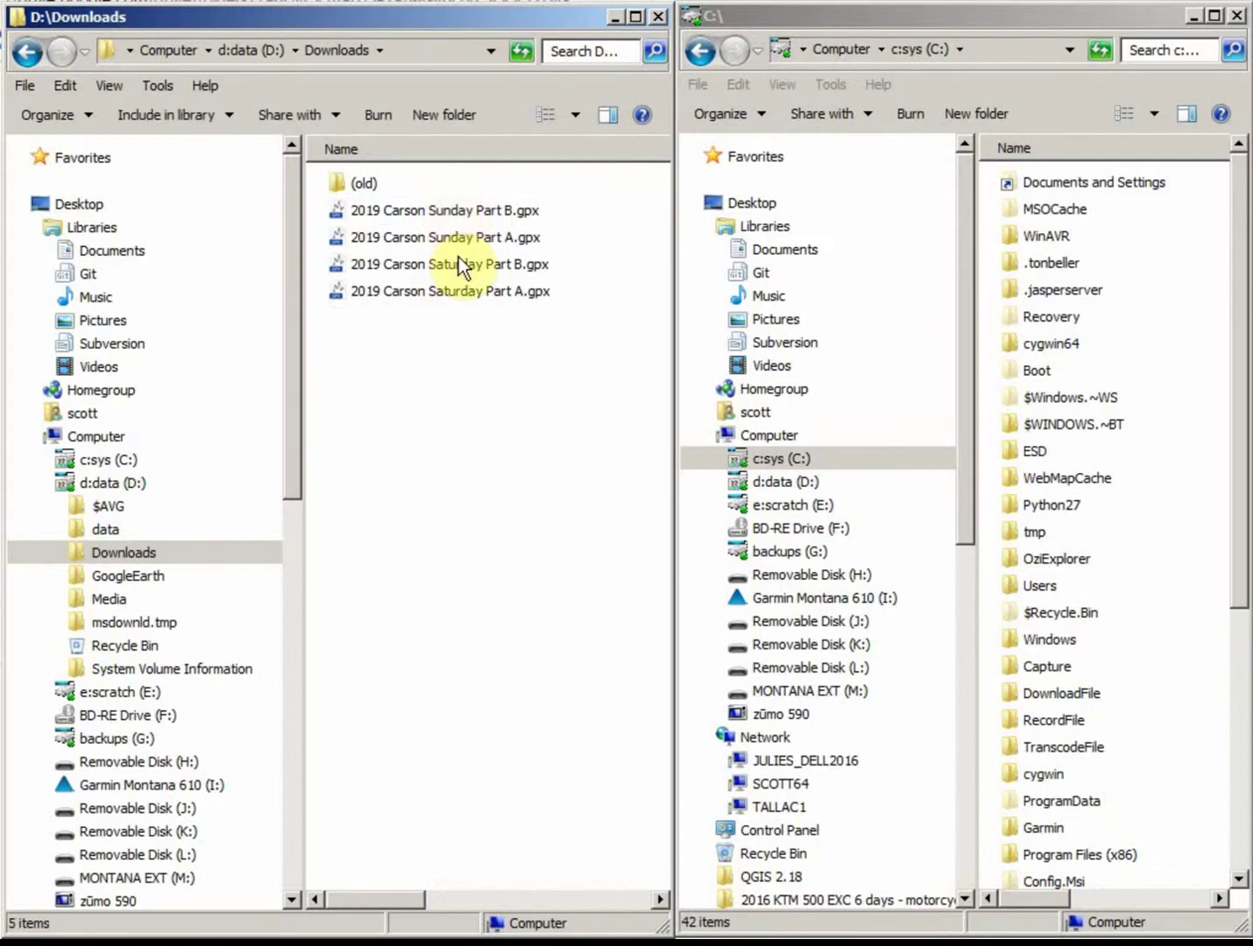
{"action": "mouse_move", "coordinate": [909, 427]}
{"action": "left_click_drag", "start_coordinate": [962, 522], "coordinate": [961, 547]}
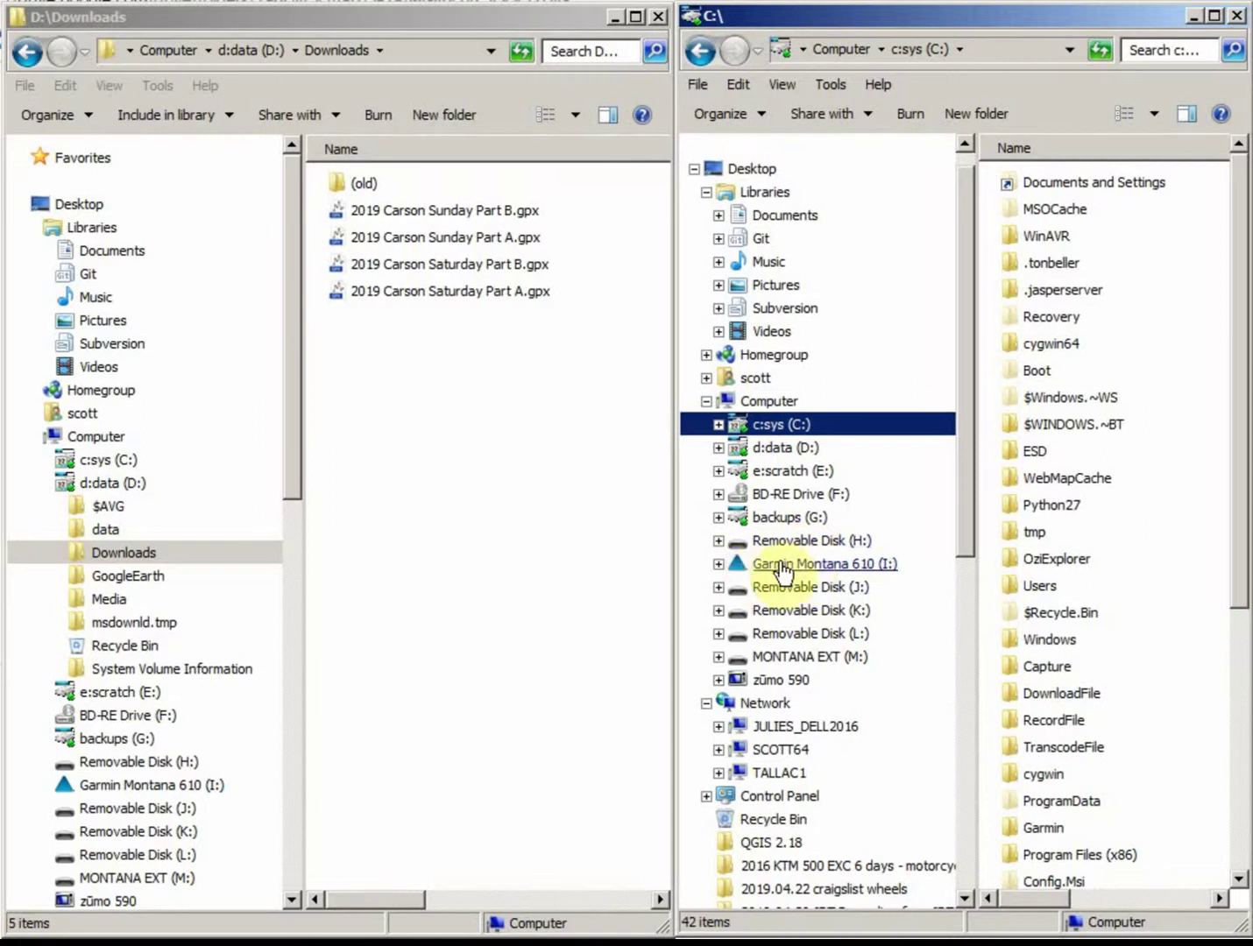
Step: Show I:\Garmin\GPX on the Garmin Montana 610 in the right Explorer window
{"action": "left_click", "coordinate": [741, 565]}
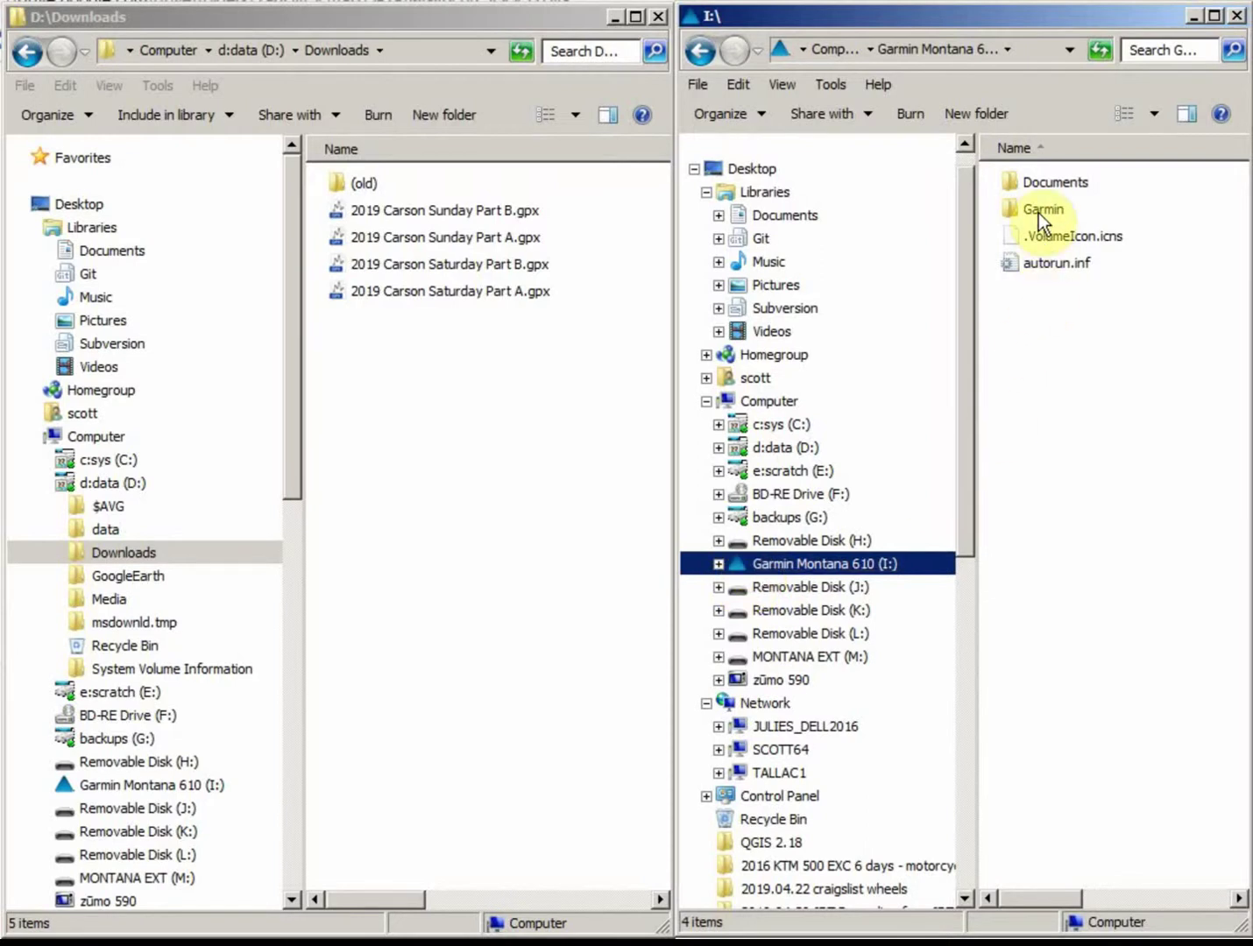
{"action": "left_click", "coordinate": [718, 563]}
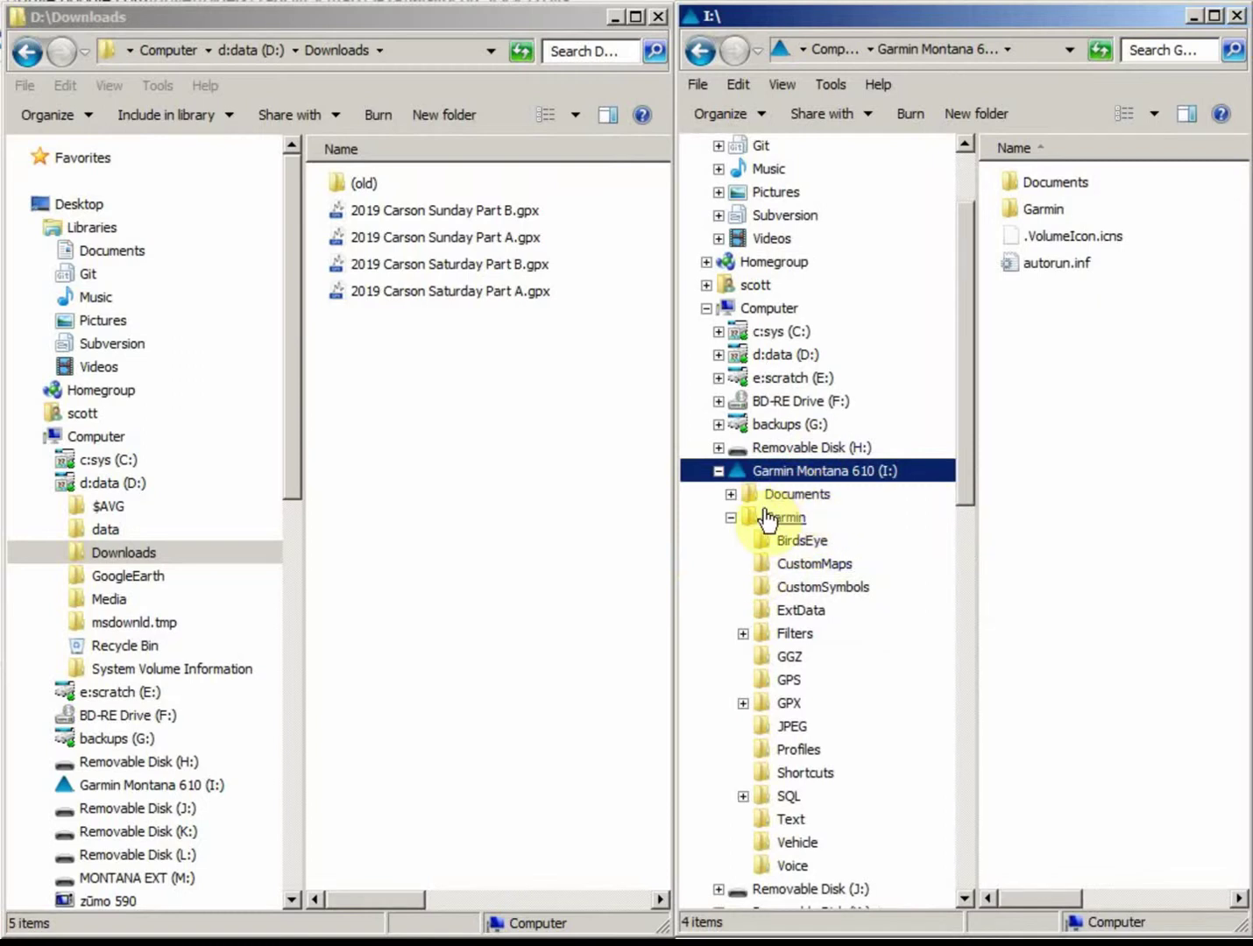
{"action": "left_click", "coordinate": [731, 518]}
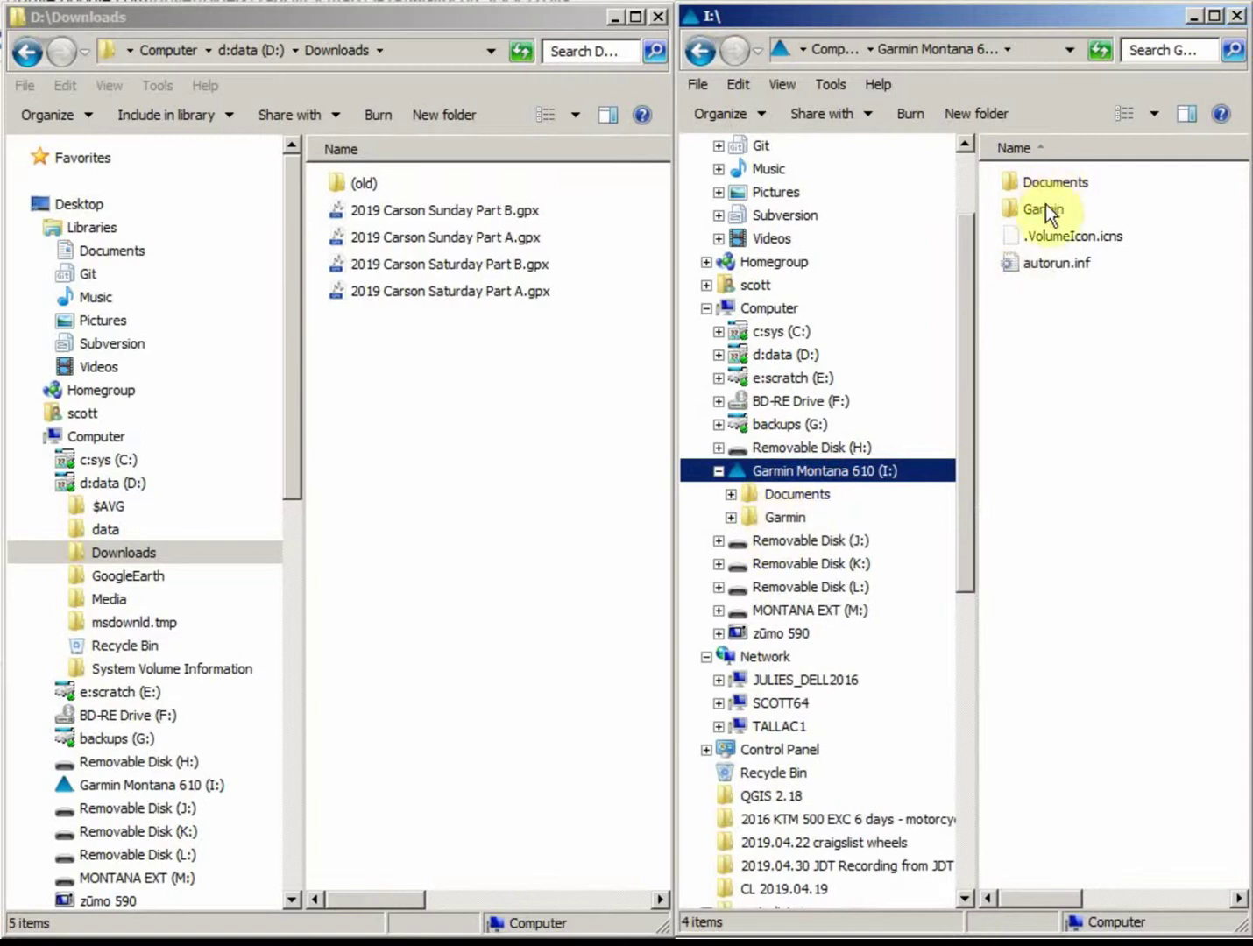
{"action": "left_click", "coordinate": [732, 522]}
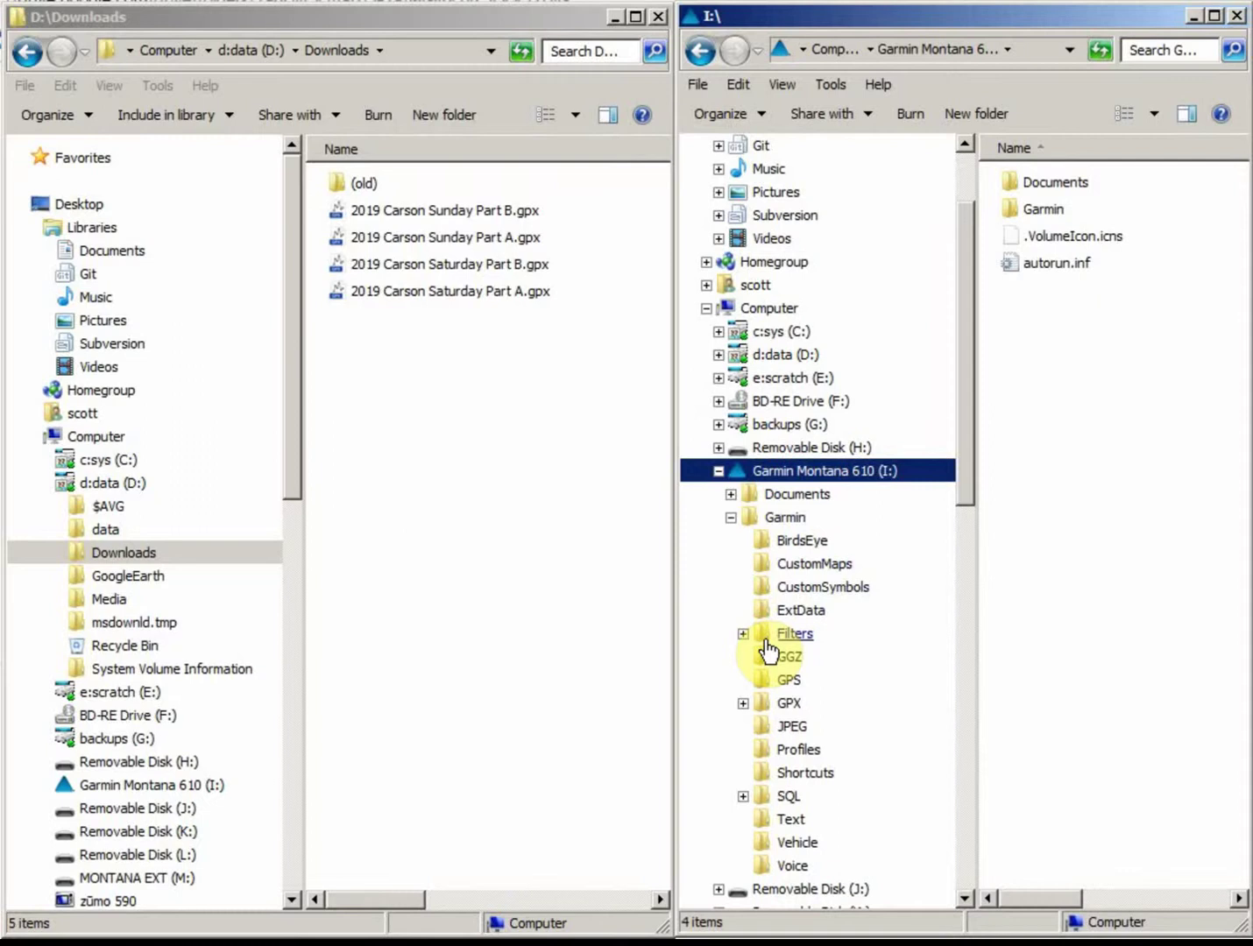
{"action": "left_click", "coordinate": [743, 705]}
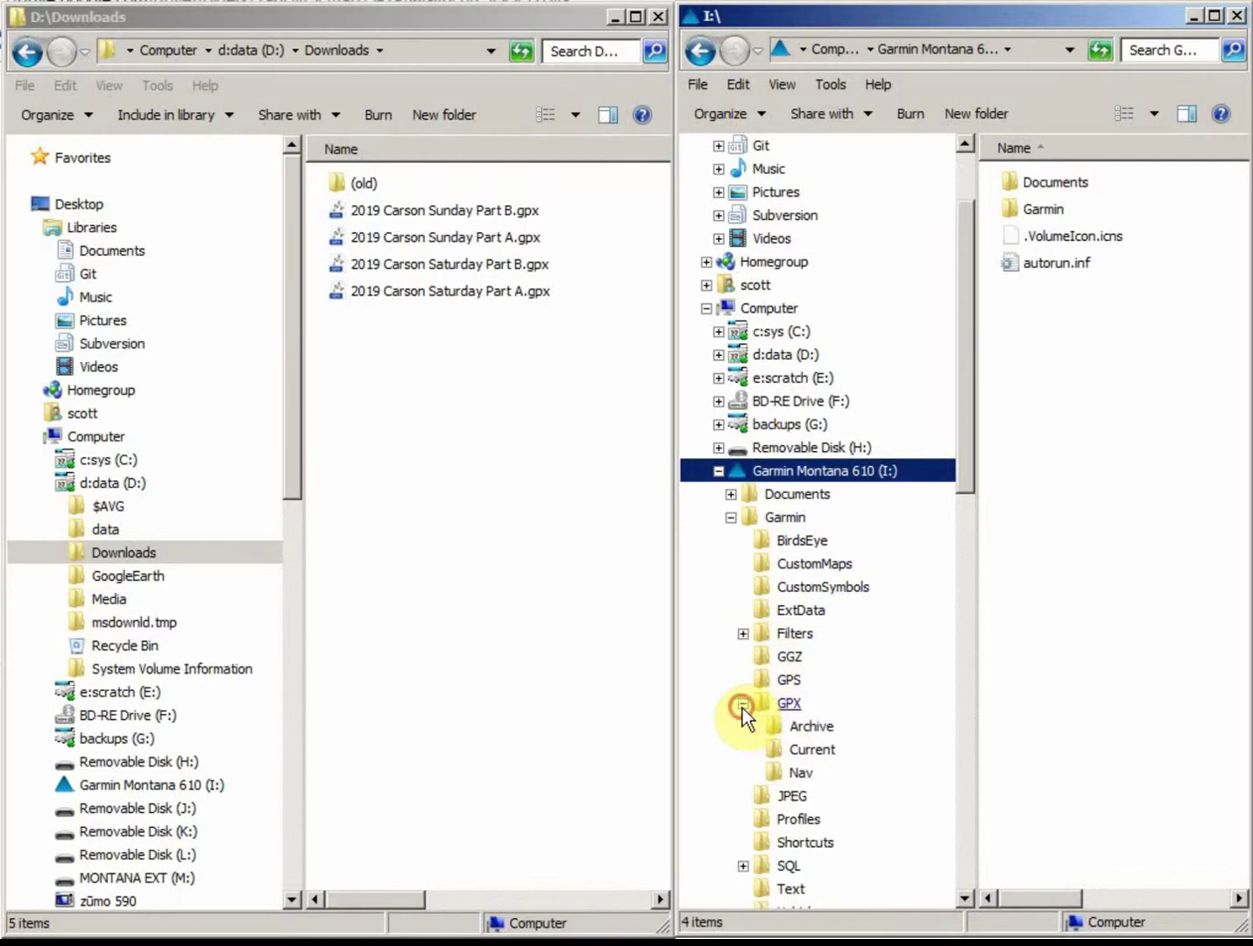
{"action": "left_click", "coordinate": [786, 705]}
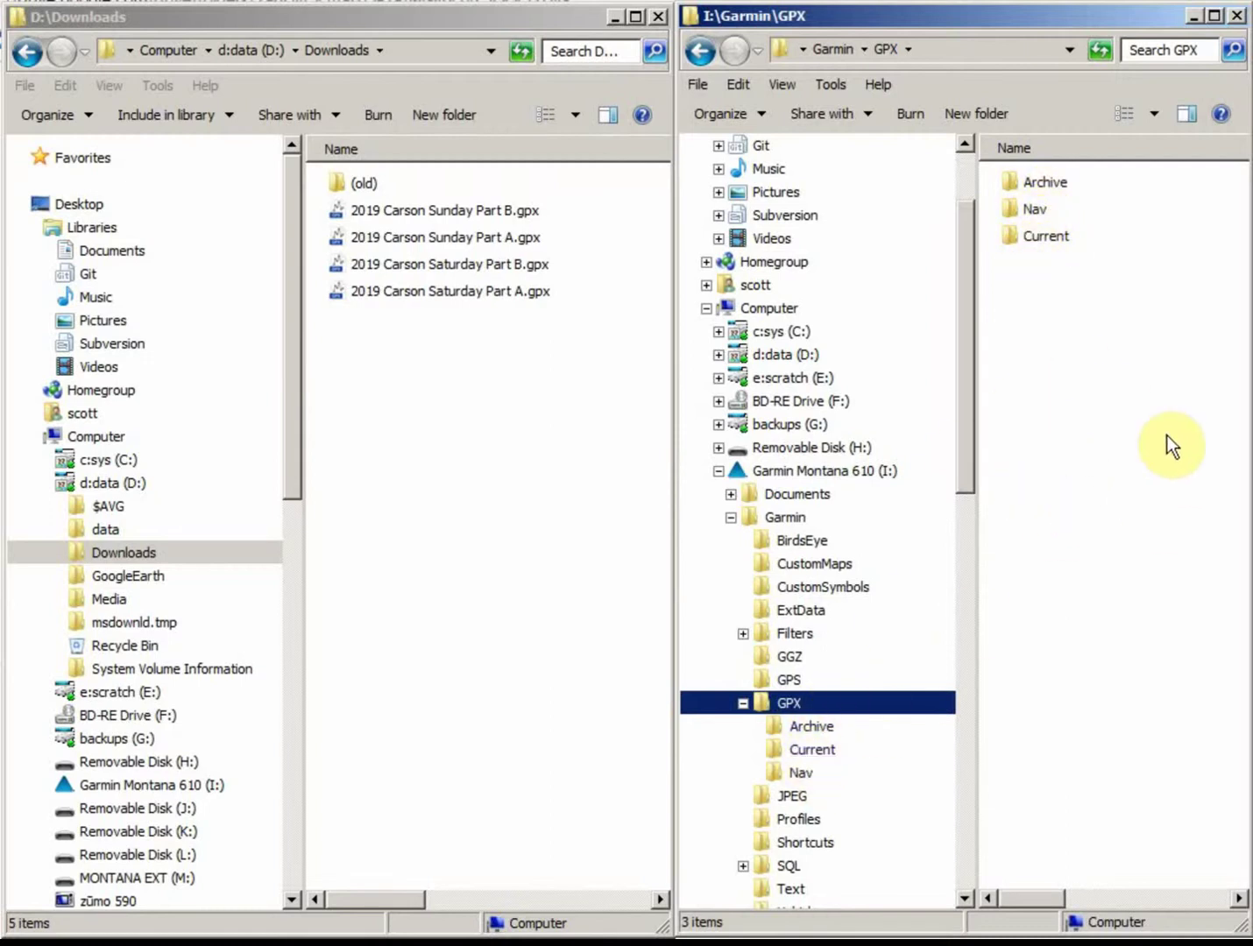
Step: Select the four 2019 Carson .gpx files in the Downloads window
{"action": "left_click", "coordinate": [1090, 439]}
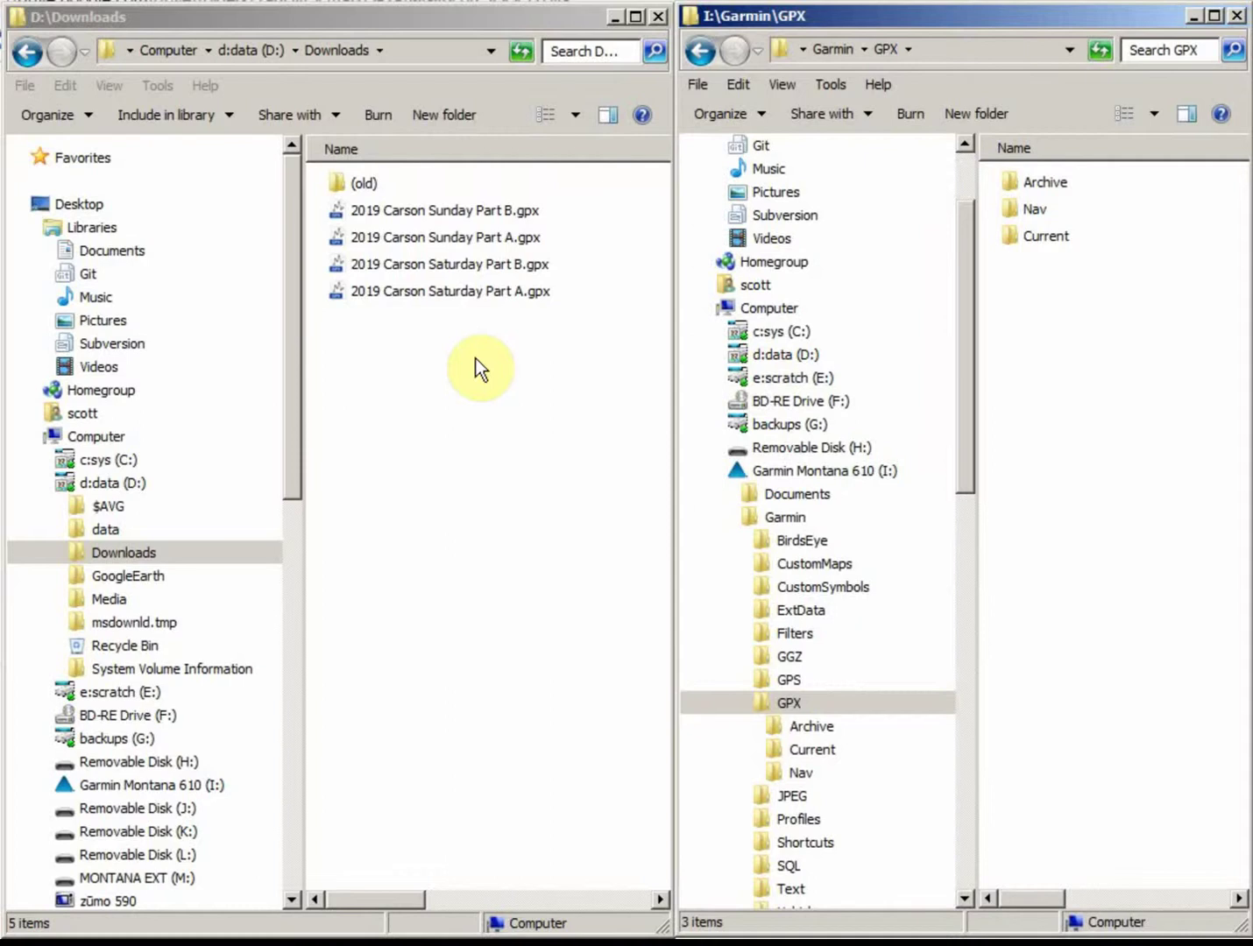
{"action": "left_click_drag", "start_coordinate": [475, 358], "coordinate": [1080, 358]}
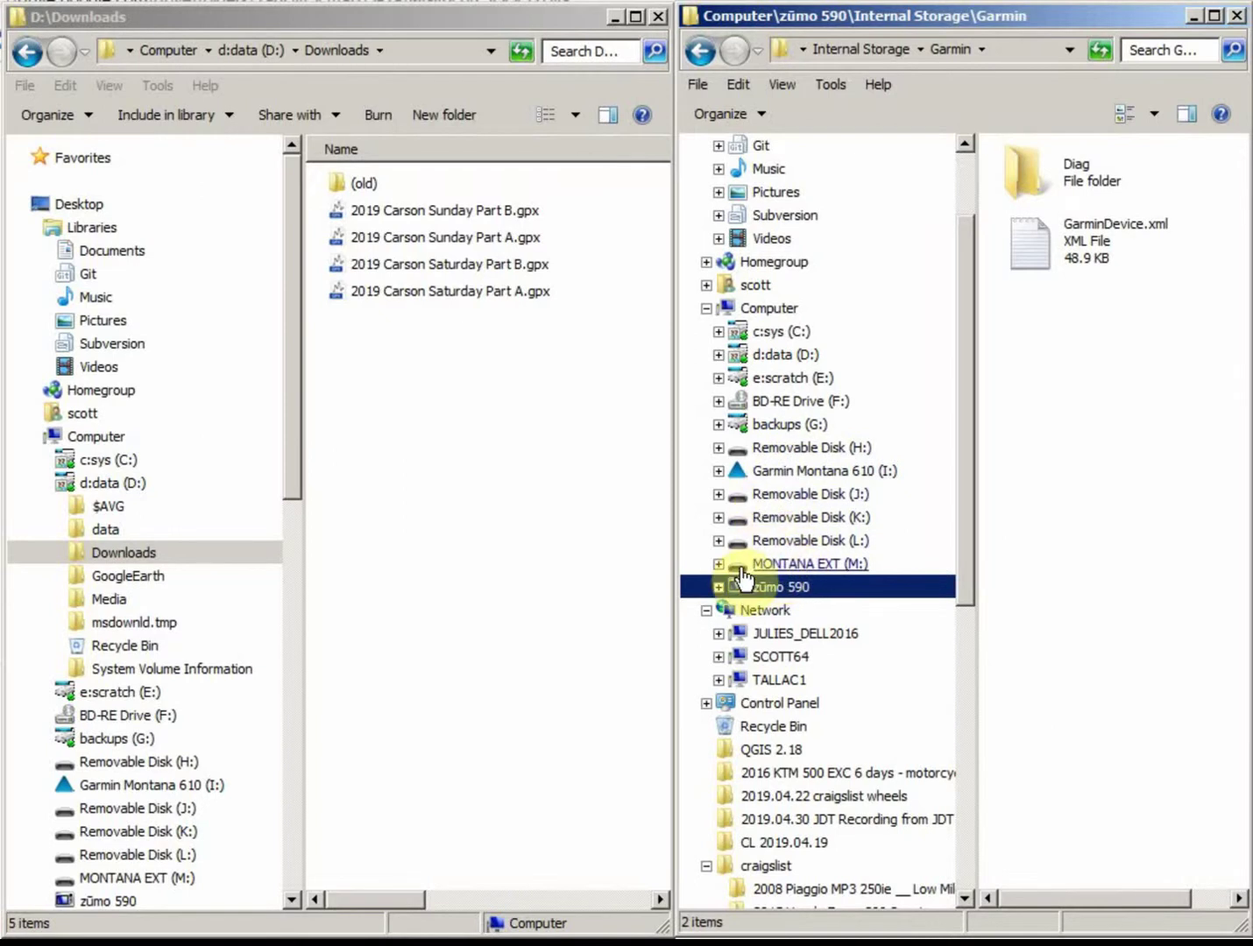
Step: Show the zūmo 590's Internal Storage\GPX folder in the right window's tree
{"action": "left_click", "coordinate": [718, 586]}
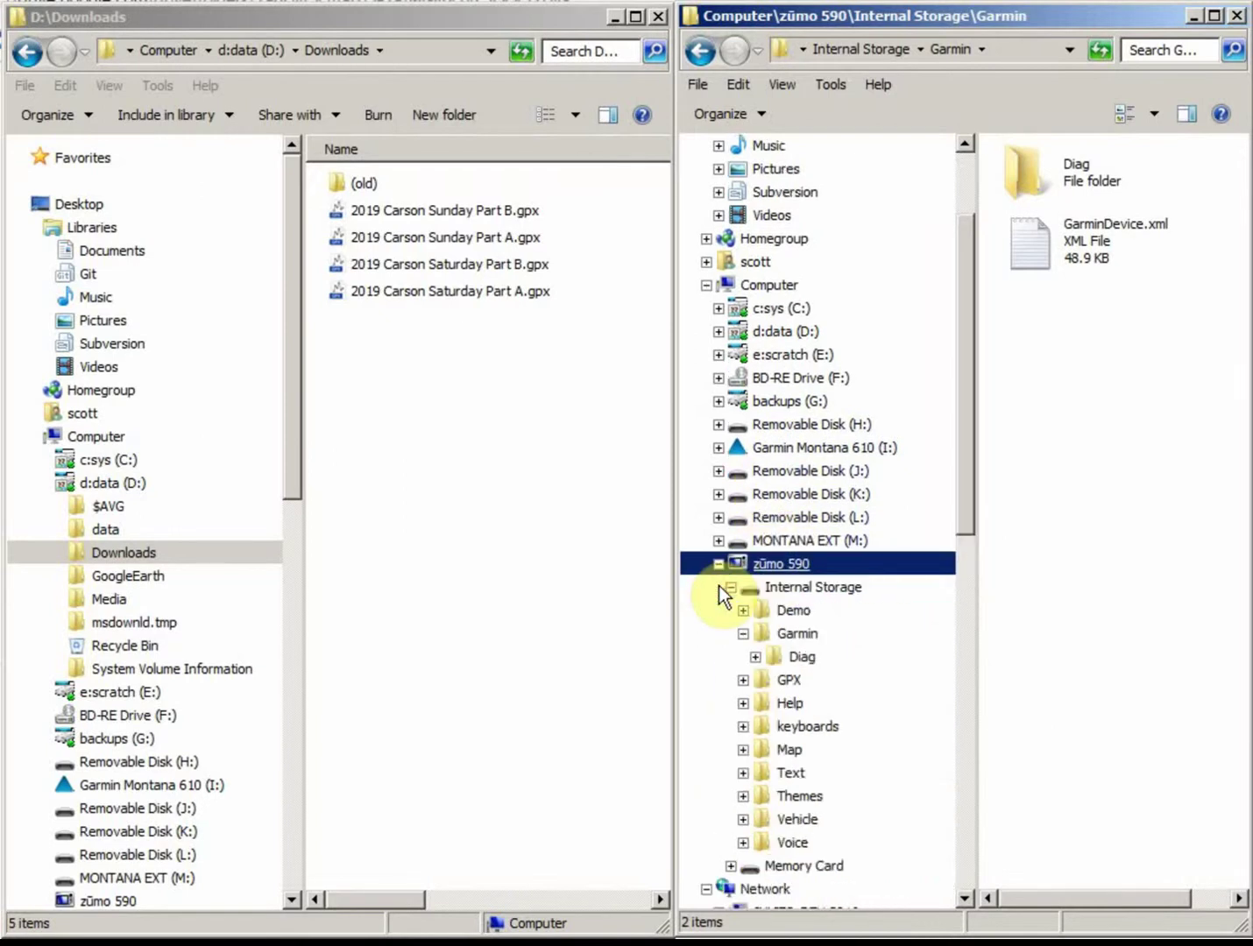
{"action": "left_click", "coordinate": [731, 587]}
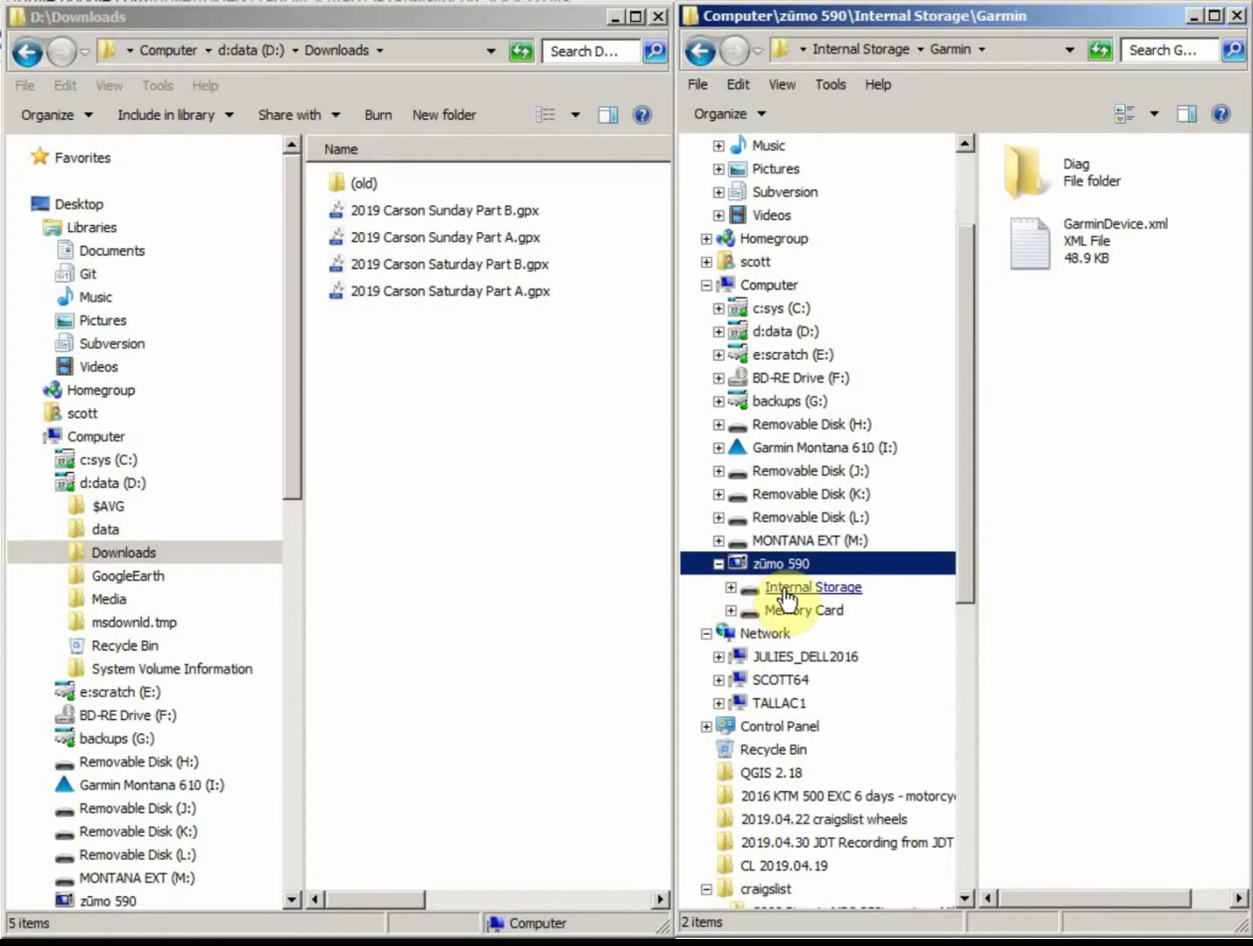
{"action": "left_click", "coordinate": [732, 587]}
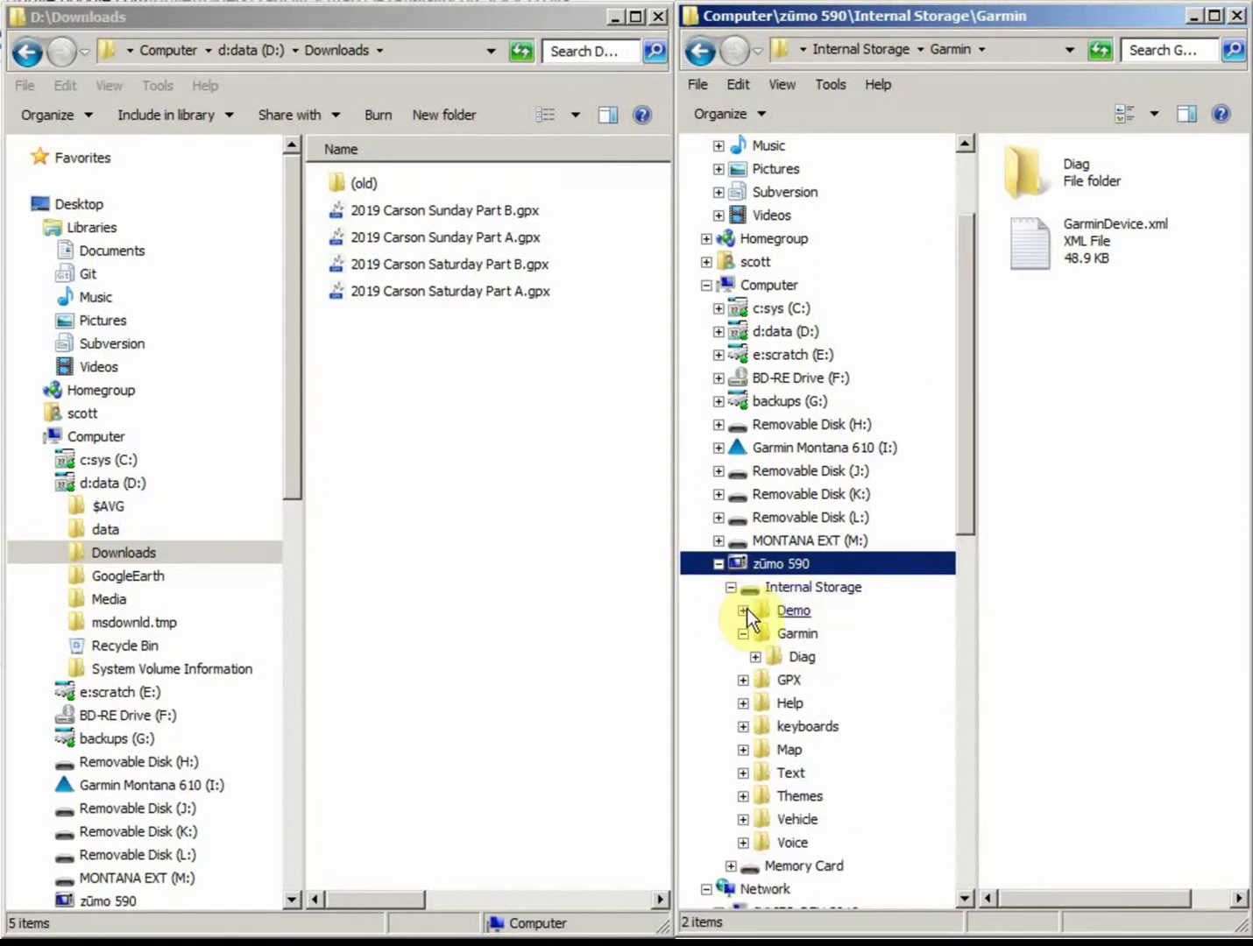
{"action": "left_click", "coordinate": [790, 683]}
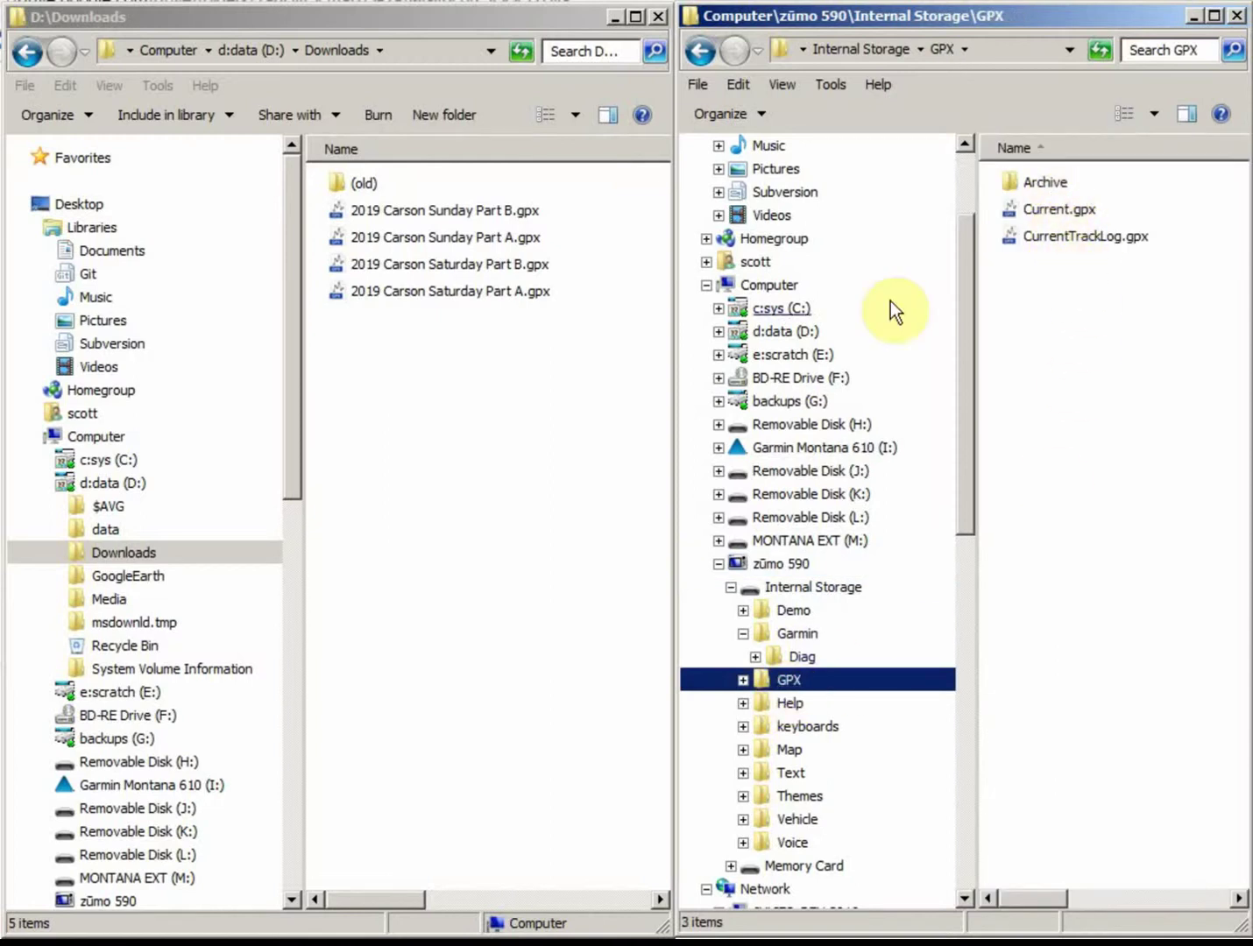
Step: Copy the four Carson .gpx files from Downloads into the zūmo 590's GPX folder
{"action": "left_click_drag", "start_coordinate": [506, 359], "coordinate": [1054, 364]}
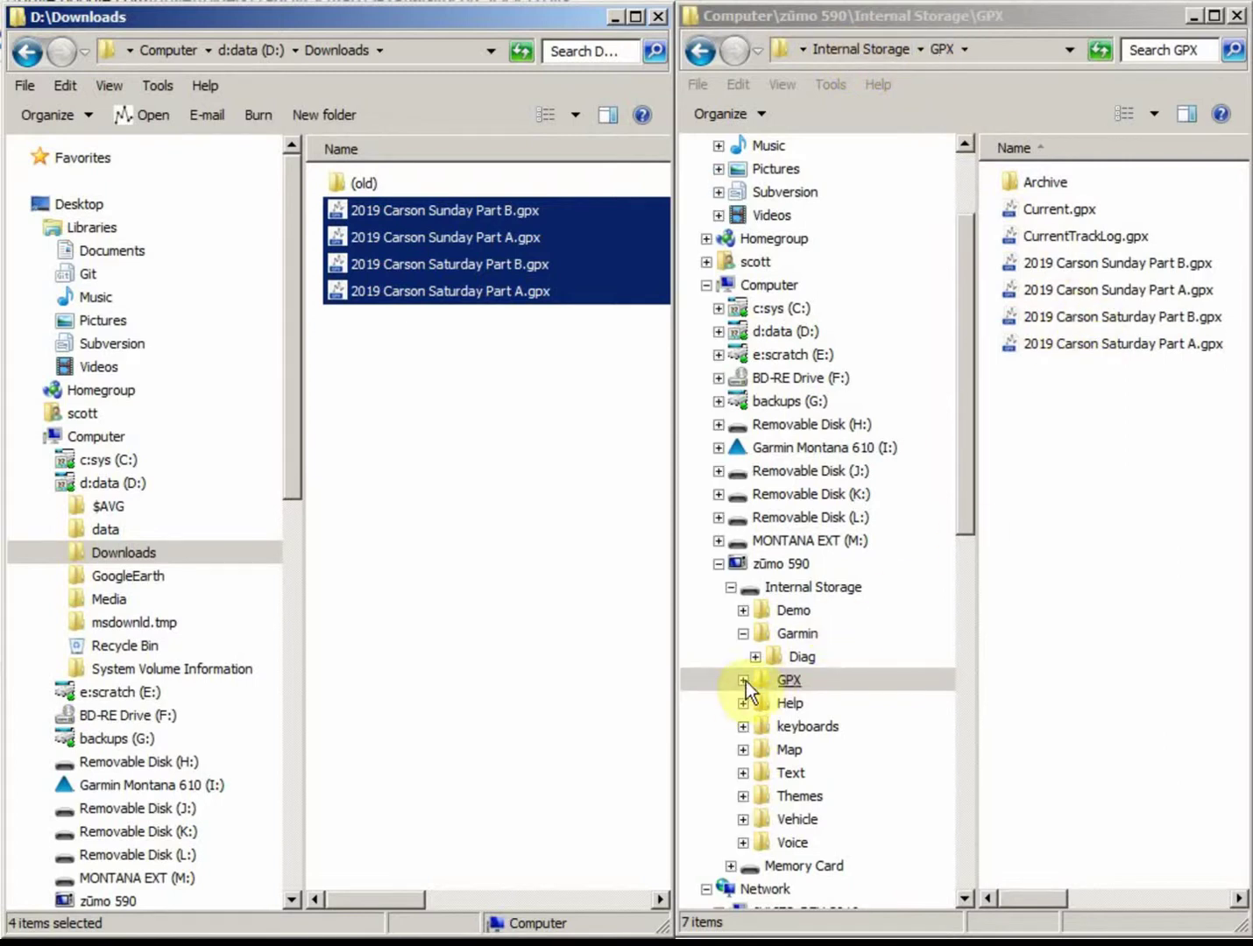
{"action": "left_click", "coordinate": [743, 681]}
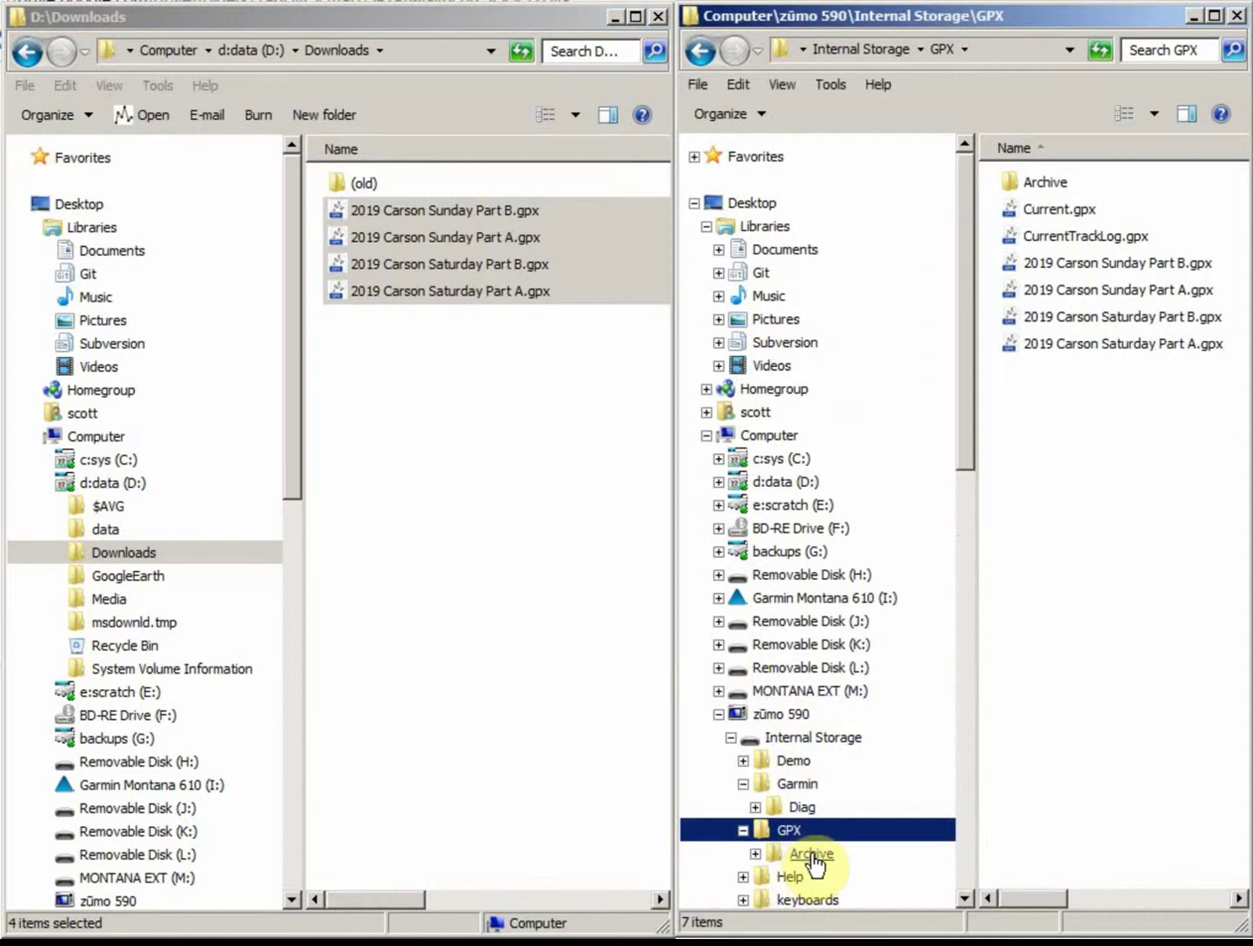